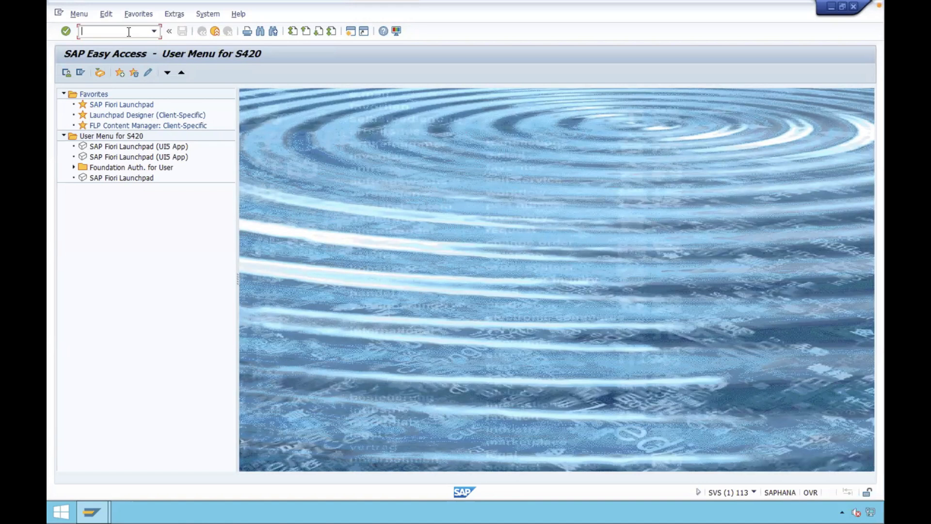
Open the fiscal year variants maintenance view with transaction OB29.
{"action": "type", "text": "ob2"}
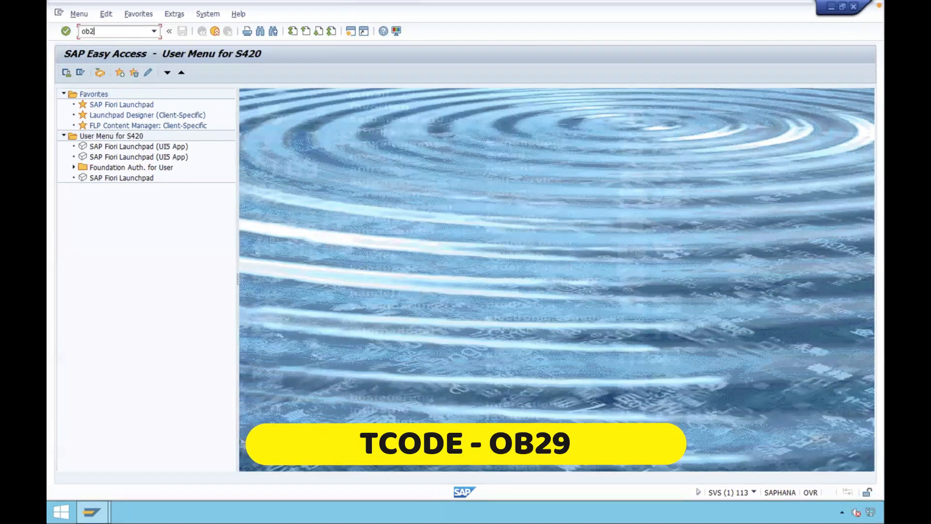
{"action": "type", "text": "9"}
{"action": "key", "text": "Return"}
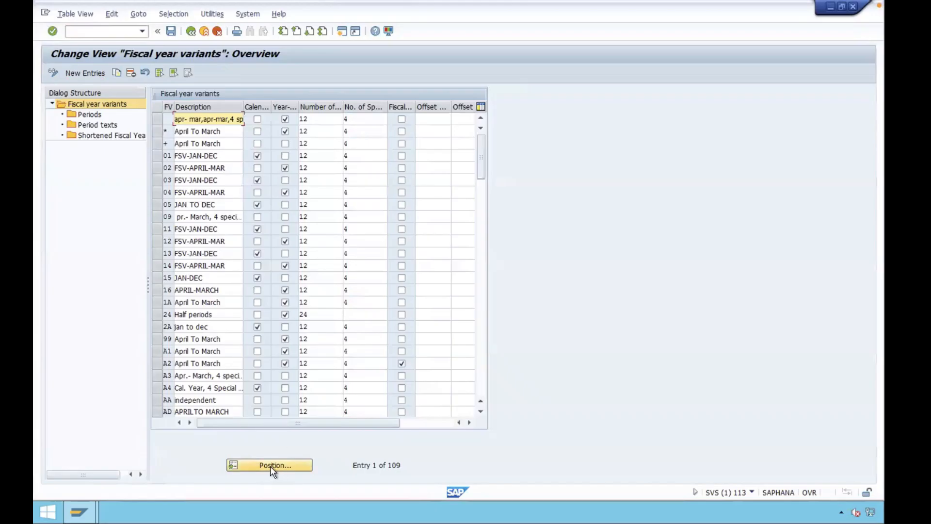
Locate fiscal year variant K4 in the overview and examine its calendar-year setting.
{"action": "left_click", "coordinate": [270, 466]}
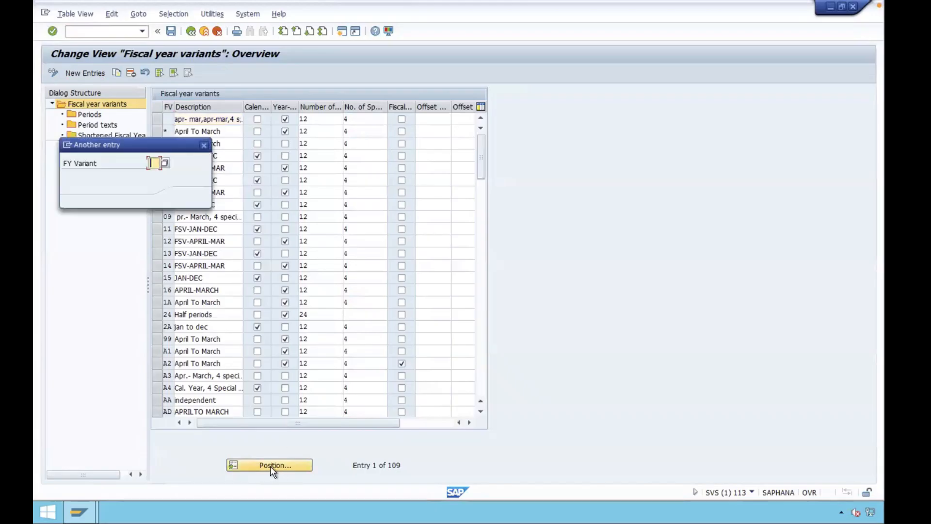
{"action": "type", "text": "K4"}
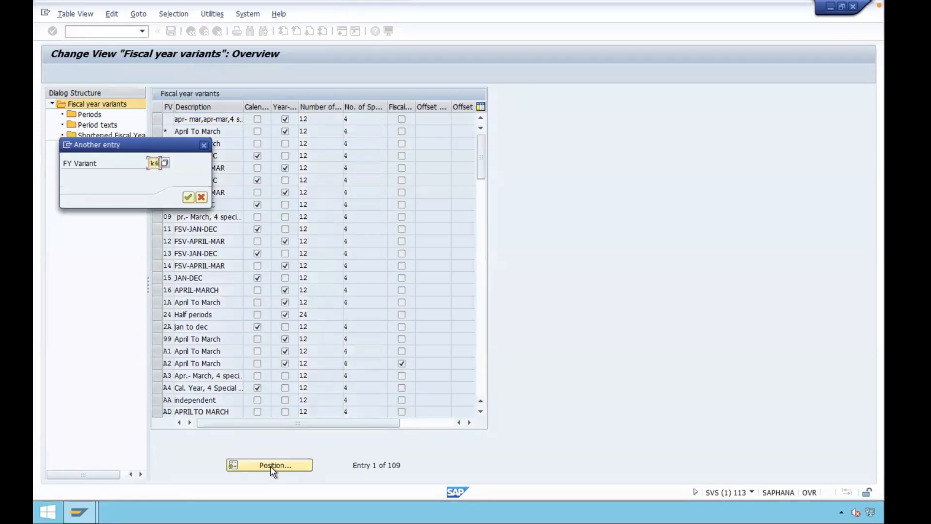
{"action": "key", "text": "Return"}
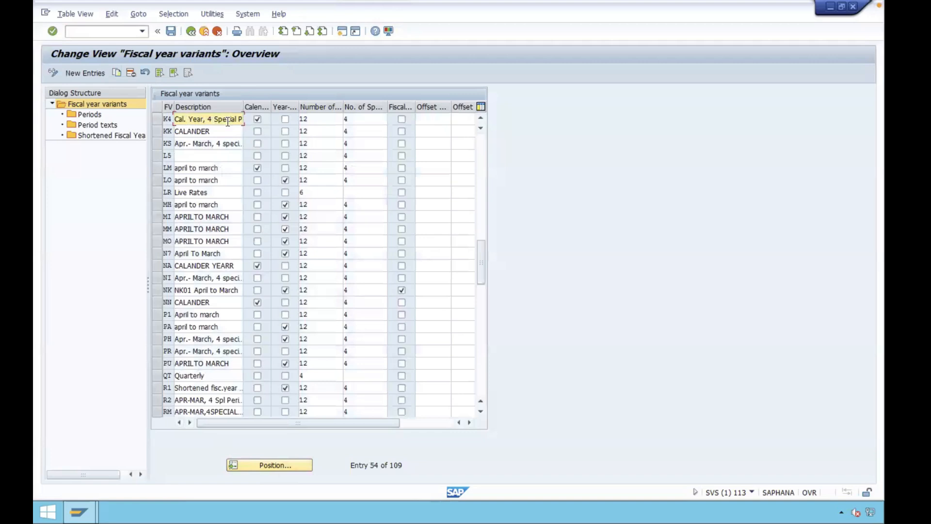
{"action": "left_click", "coordinate": [257, 120]}
Locate fiscal year variant V3, mark it as year-dependent, and save the change to the proposed customizing request.
{"action": "left_click", "coordinate": [285, 465]}
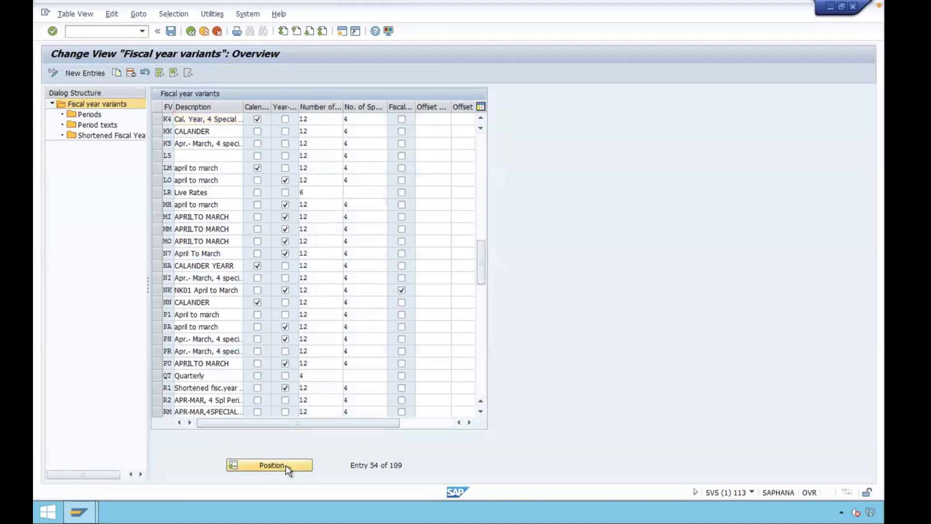
{"action": "type", "text": "V3"}
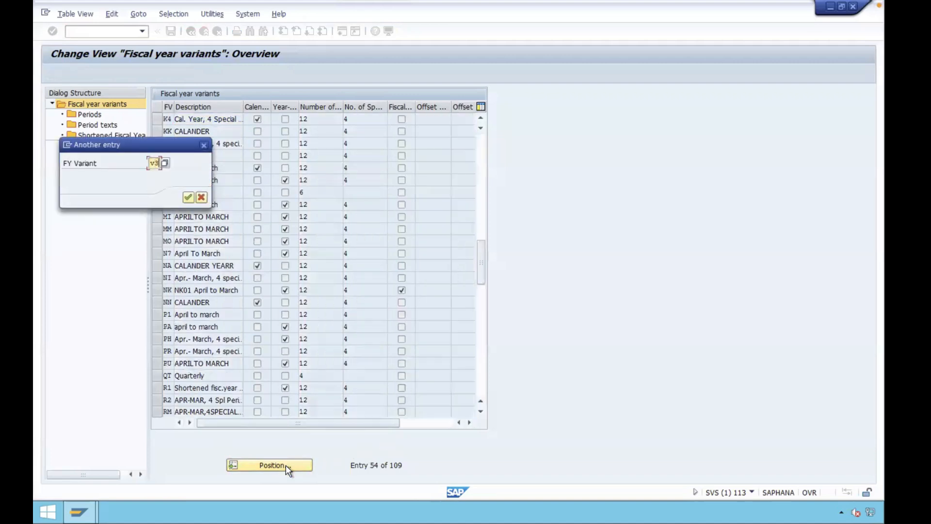
{"action": "key", "text": "Return"}
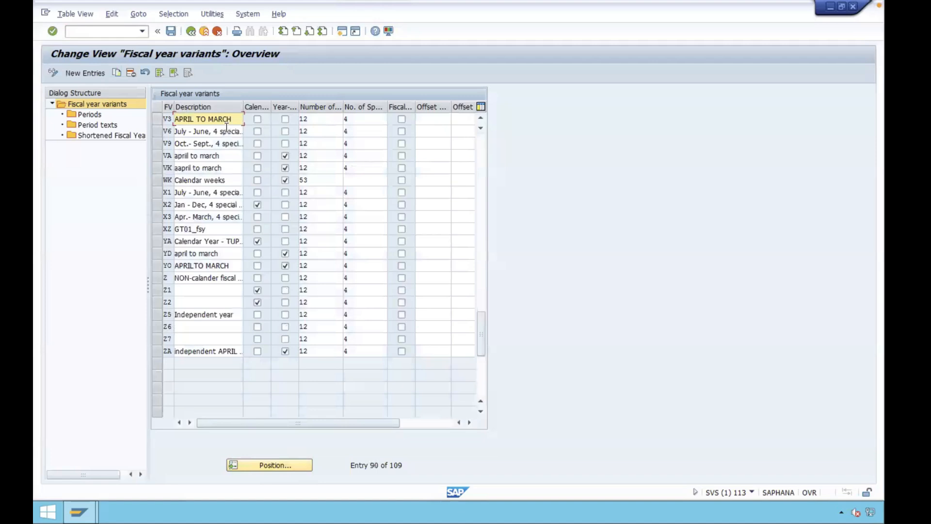
{"action": "left_click", "coordinate": [285, 119]}
{"action": "key", "text": "Return"}
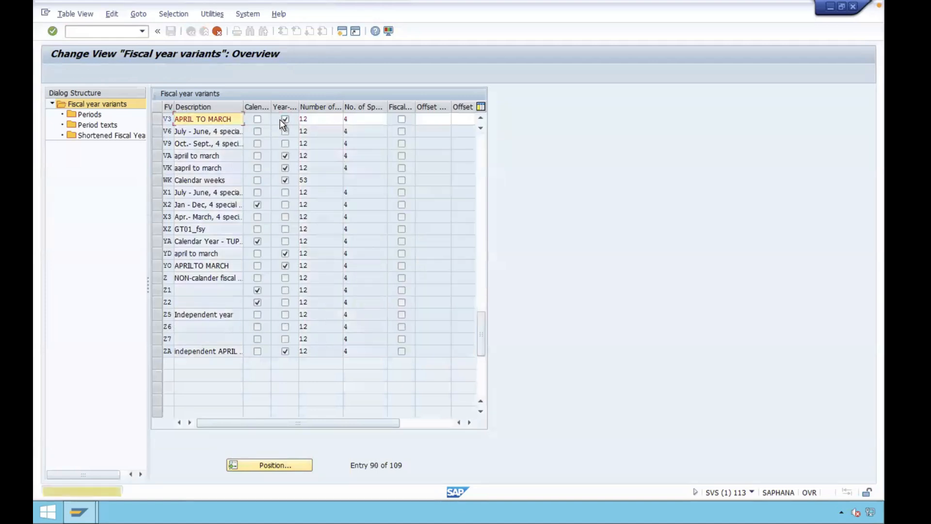
{"action": "key", "text": "ctrl+s"}
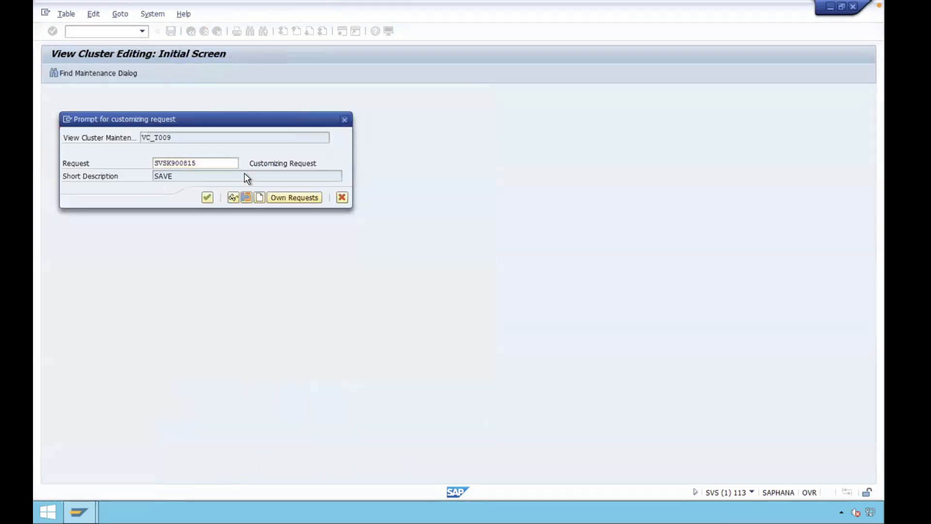
{"action": "key", "text": "Return"}
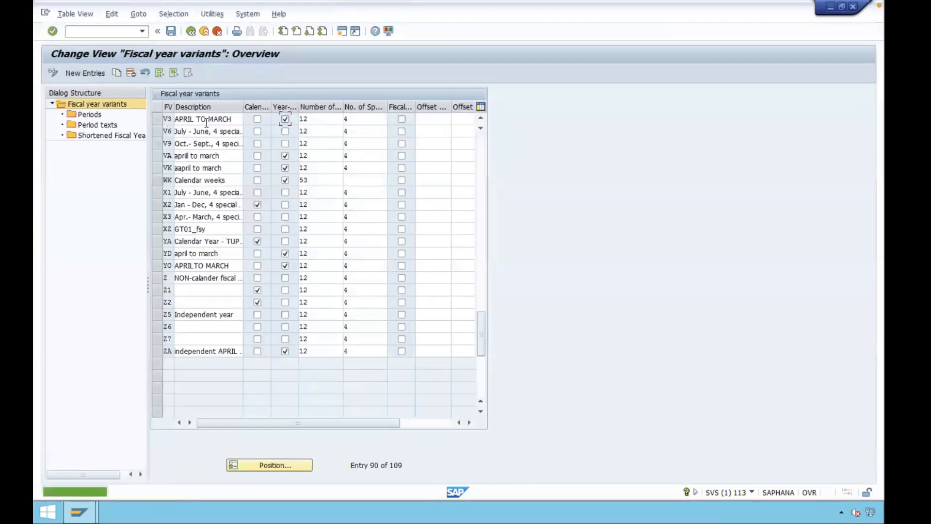
Open the periods of fiscal year variant V3 for calendar year 2024.
{"action": "left_click", "coordinate": [158, 120]}
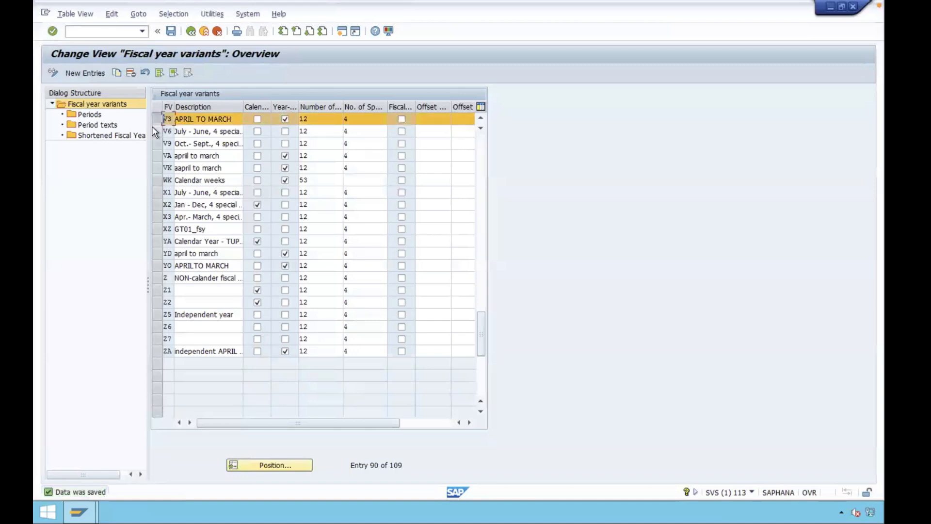
{"action": "double_click", "coordinate": [89, 114]}
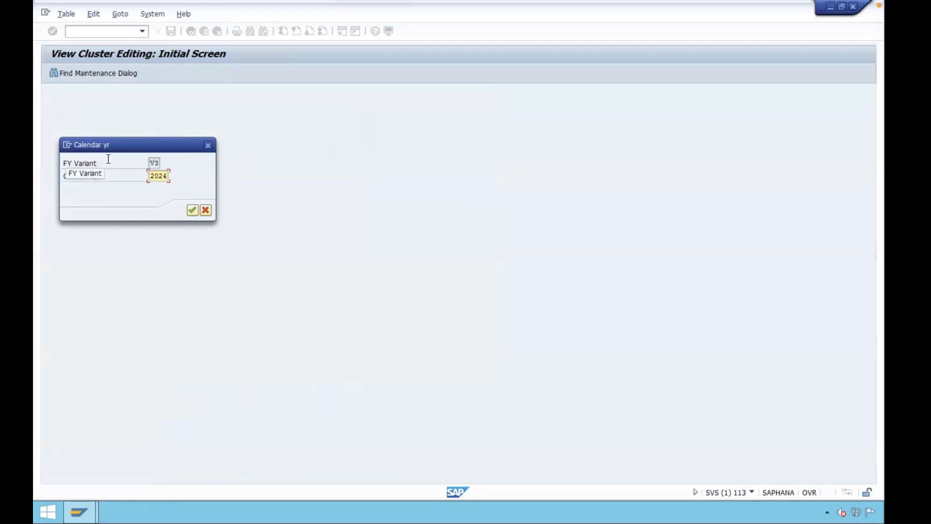
{"action": "key", "text": "Return"}
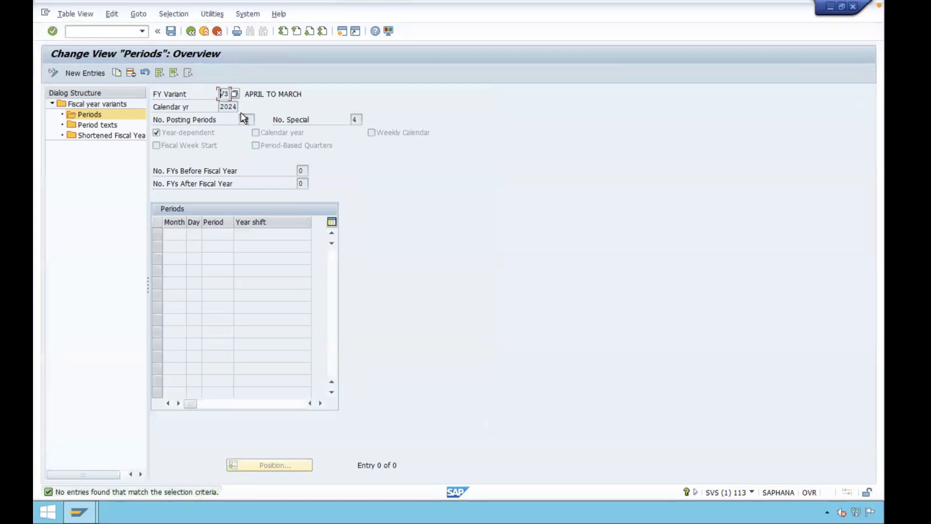
Add new period entries for variant V3 with months 1 to 12, one per row.
{"action": "left_click", "coordinate": [93, 74]}
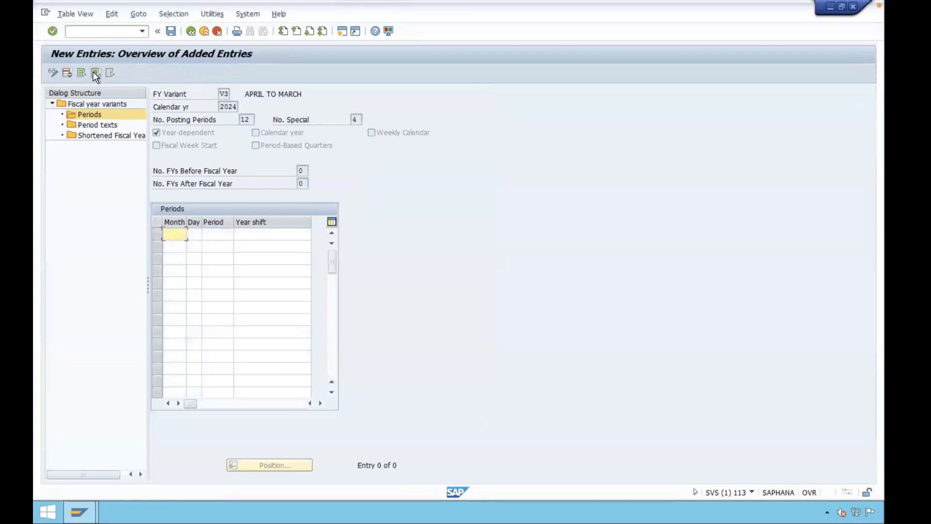
{"action": "type", "text": "1"}
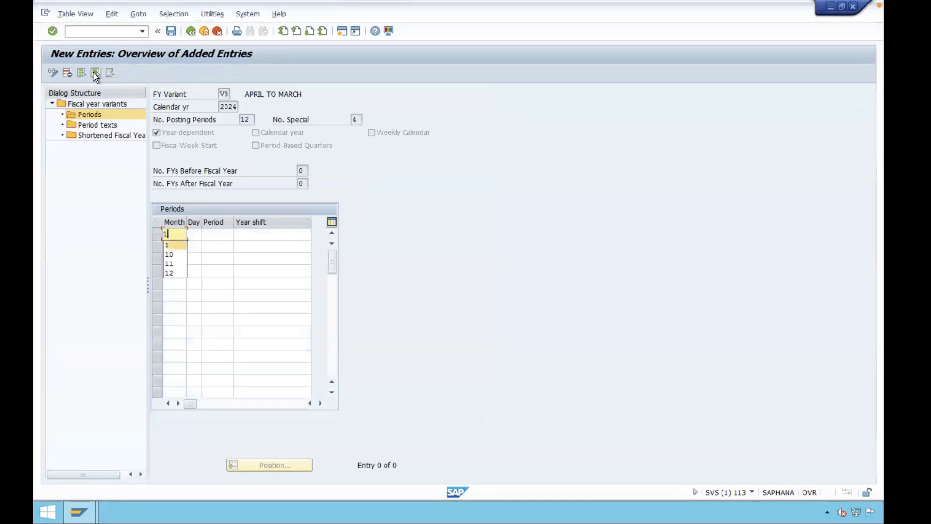
{"action": "key", "text": "Escape"}
{"action": "key", "text": "Down"}
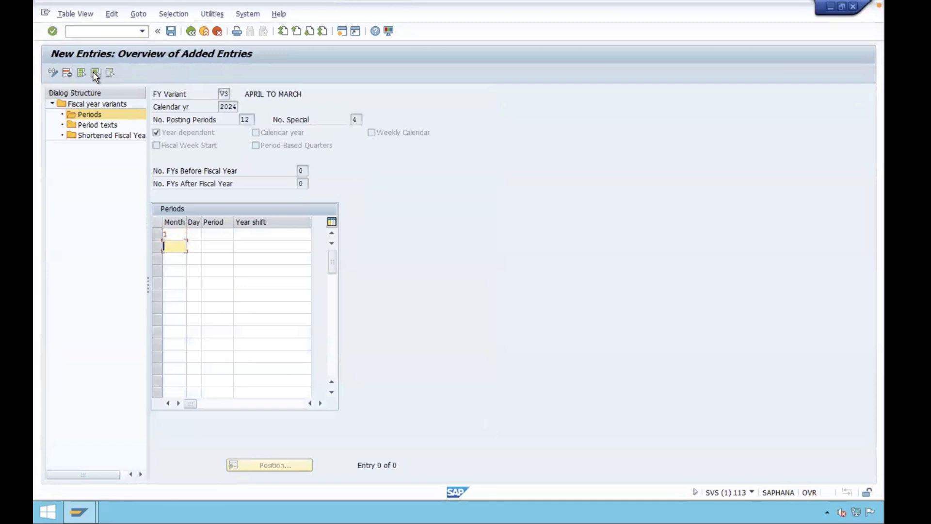
{"action": "key", "text": "ctrl+v"}
{"action": "type", "text": "12"}
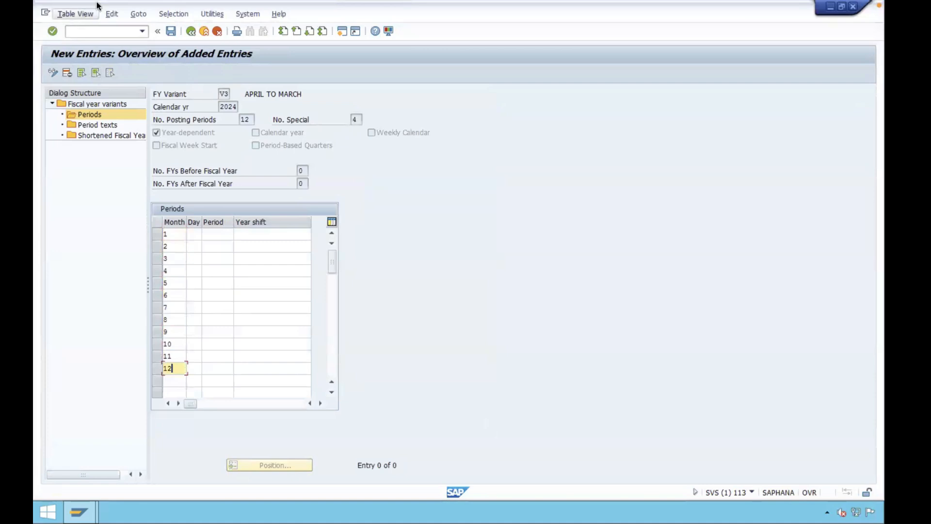
Enter the end days for months 1 to 12: 31, 28, 31, 30, 31, 30, 31, 31, 30, 31, 30, 31.
{"action": "left_click", "coordinate": [195, 234]}
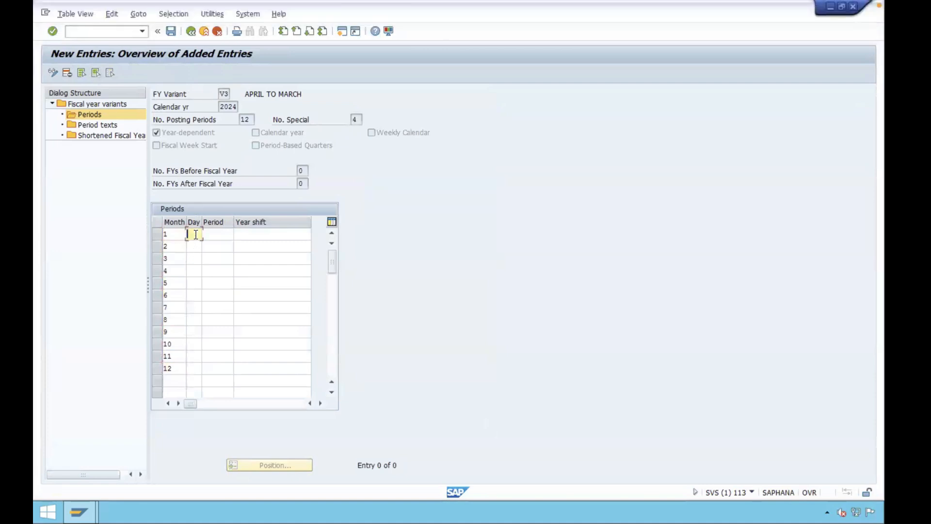
{"action": "type", "text": "31"}
{"action": "key", "text": "Down"}
{"action": "type", "text": "28"}
{"action": "key", "text": "Down"}
{"action": "type", "text": "31"}
{"action": "key", "text": "Down"}
{"action": "type", "text": "30"}
{"action": "key", "text": "Down"}
{"action": "key", "text": "ctrl+v"}
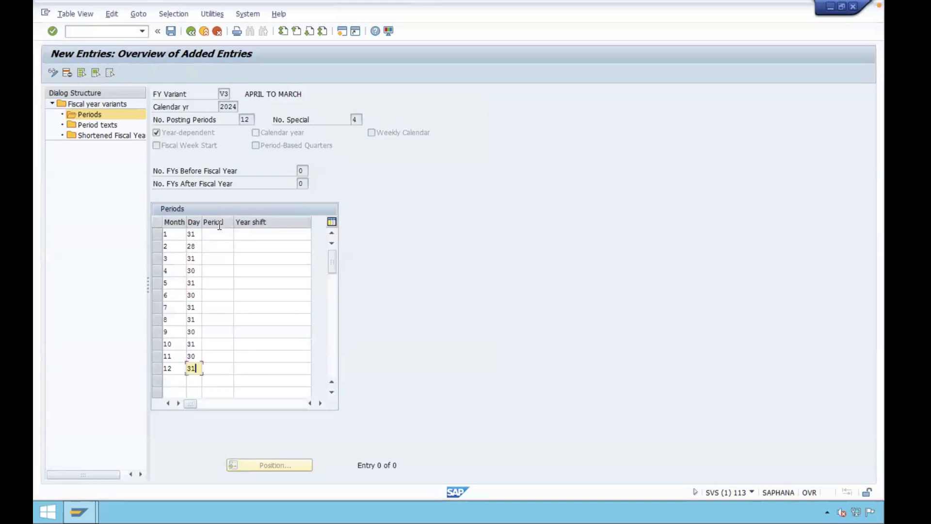
Assign posting periods 1 to 9 consecutively to months 4 to 12.
{"action": "left_click", "coordinate": [220, 272]}
{"action": "type", "text": "1"}
{"action": "key", "text": "Down"}
{"action": "key", "text": "Down"}
{"action": "key", "text": "Down"}
{"action": "key", "text": "Down"}
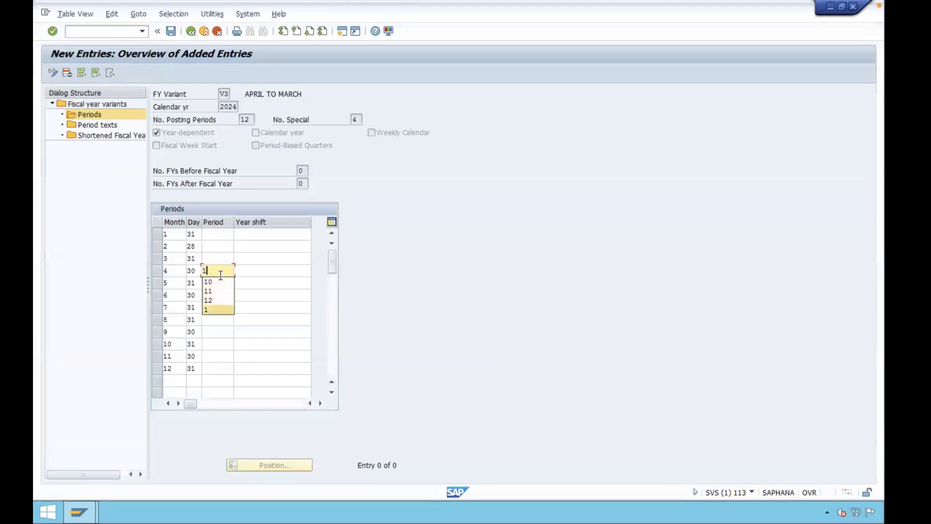
{"action": "key", "text": "Down"}
{"action": "type", "text": "2"}
{"action": "key", "text": "Down"}
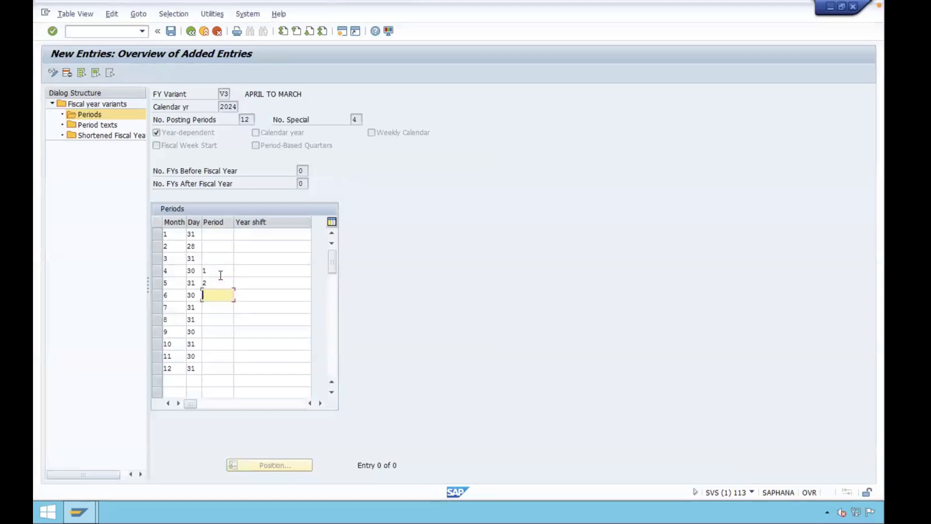
{"action": "type", "text": "3"}
{"action": "key", "text": "Down"}
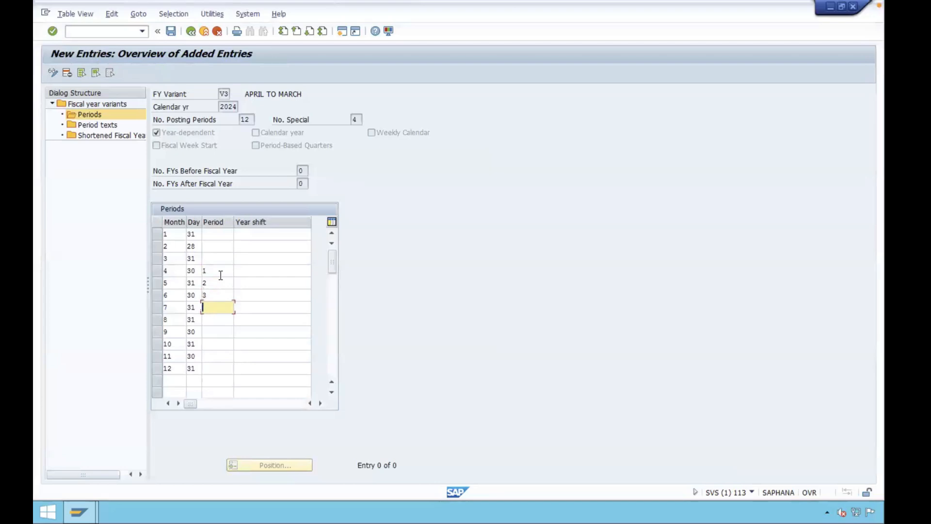
{"action": "type", "text": "4"}
{"action": "key", "text": "Down"}
{"action": "type", "text": "5"}
{"action": "key", "text": "Down"}
{"action": "type", "text": "5"}
{"action": "key", "text": "Down"}
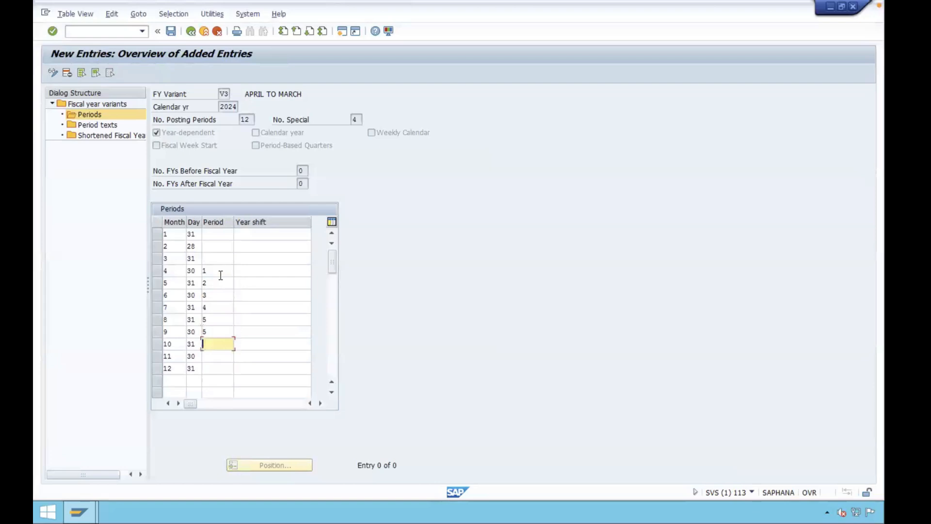
{"action": "key", "text": "Up"}
{"action": "type", "text": "6"}
{"action": "key", "text": "Down"}
{"action": "type", "text": "7"}
{"action": "key", "text": "Down"}
{"action": "type", "text": "8"}
{"action": "key", "text": "Down"}
{"action": "type", "text": "9"}
{"action": "key", "text": "Down"}
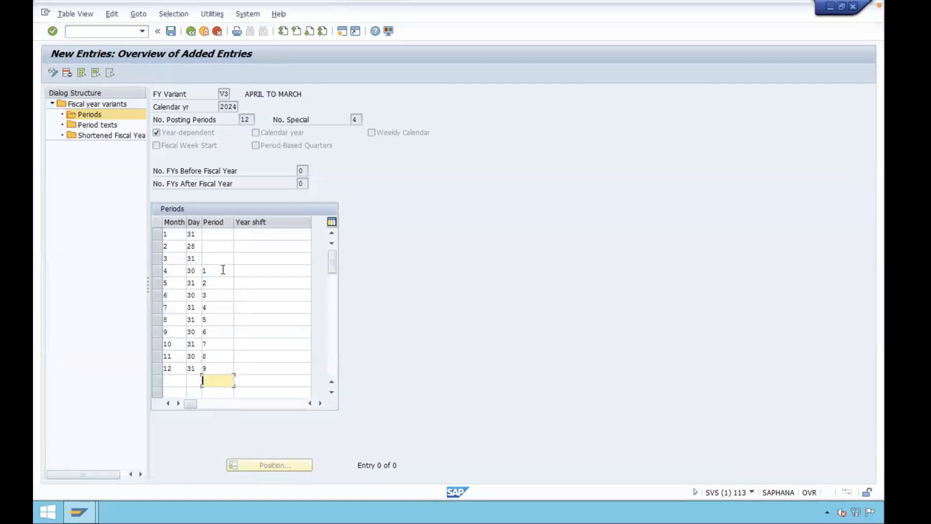
Assign posting periods 10, 11 and 12 to months 1, 2 and 3.
{"action": "left_click", "coordinate": [217, 233]}
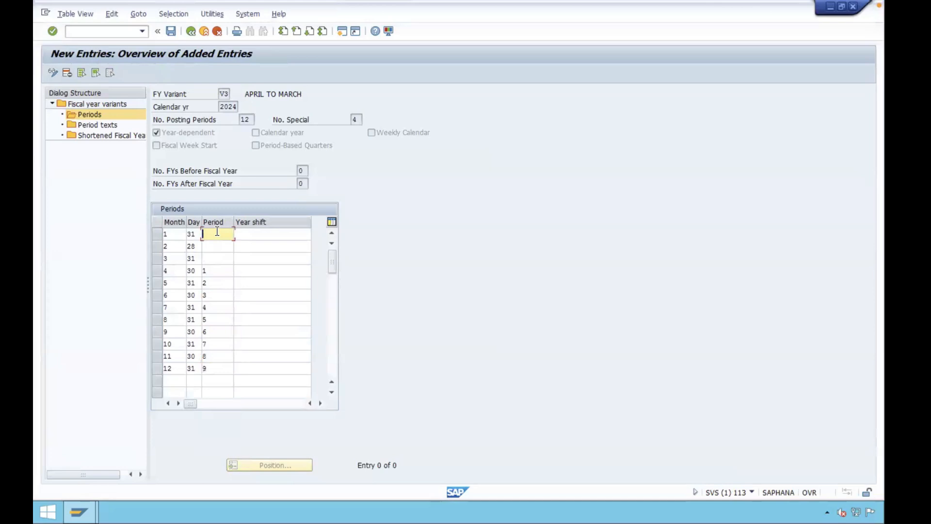
{"action": "type", "text": "10"}
{"action": "key", "text": "Down"}
{"action": "type", "text": "11"}
{"action": "key", "text": "Down"}
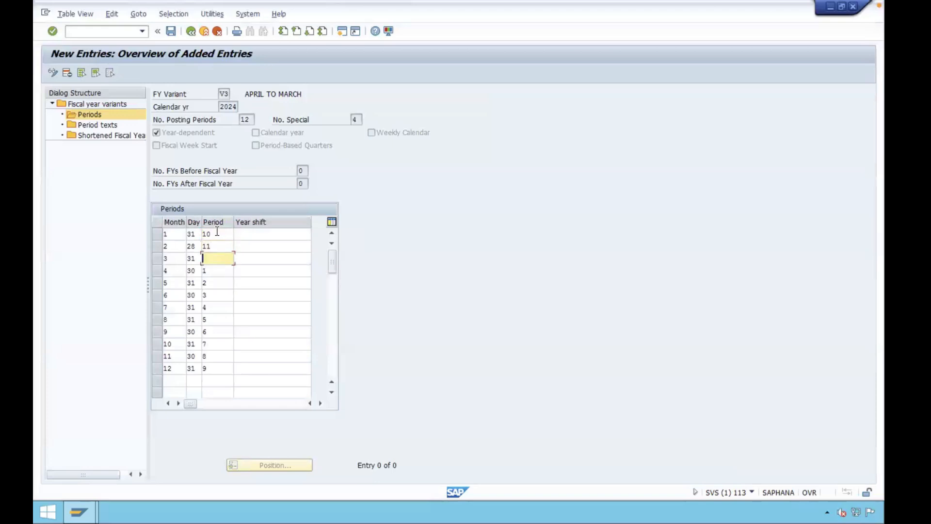
{"action": "type", "text": "12"}
{"action": "key", "text": "Tab"}
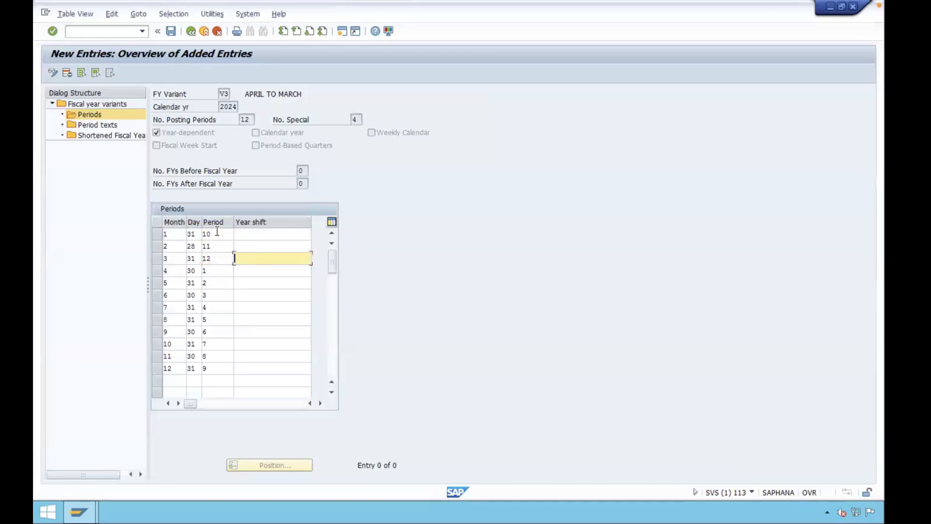
Set the year shift to 0 for months 4 to 12.
{"action": "left_click", "coordinate": [245, 274]}
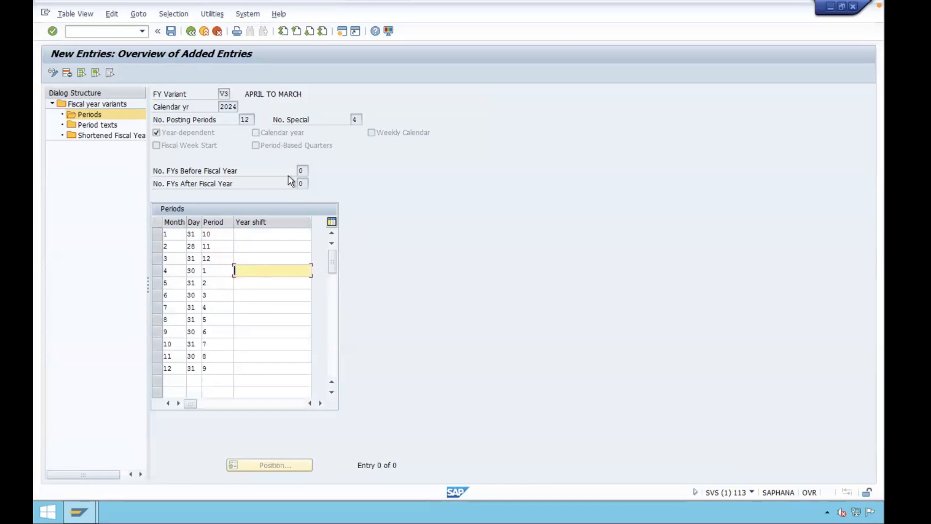
{"action": "type", "text": "0"}
{"action": "key", "text": "Down"}
{"action": "type", "text": "0"}
{"action": "key", "text": "Down"}
{"action": "type", "text": "0"}
{"action": "key", "text": "Down"}
{"action": "type", "text": "0"}
{"action": "key", "text": "Down"}
{"action": "key", "text": "0"}
{"action": "key", "text": "Down"}
{"action": "key", "text": "0"}
{"action": "key", "text": "Down"}
{"action": "key", "text": "0"}
{"action": "key", "text": "Down"}
{"action": "key", "text": "0"}
{"action": "key", "text": "Down"}
{"action": "key", "text": "0"}
{"action": "key", "text": "Down"}
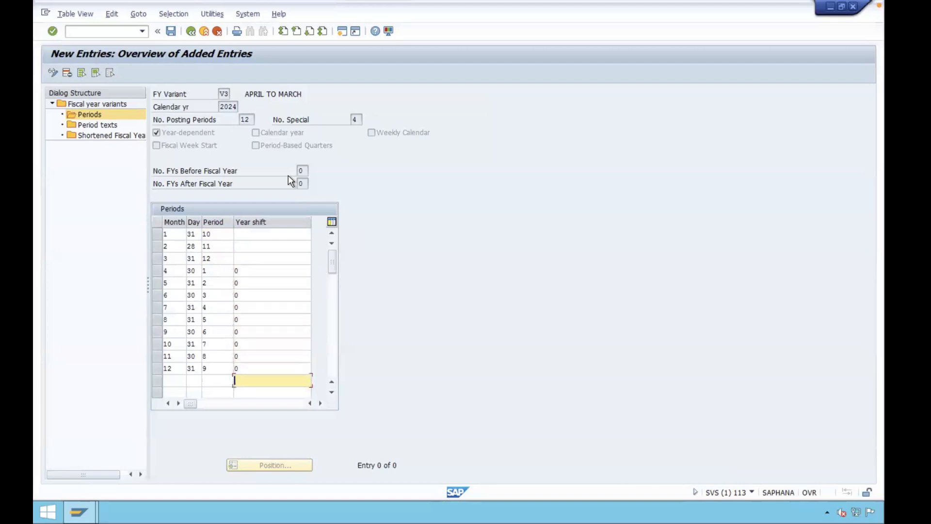
Set the year shift to -1 for months 1 to 3 and confirm the period entries.
{"action": "left_click", "coordinate": [257, 236]}
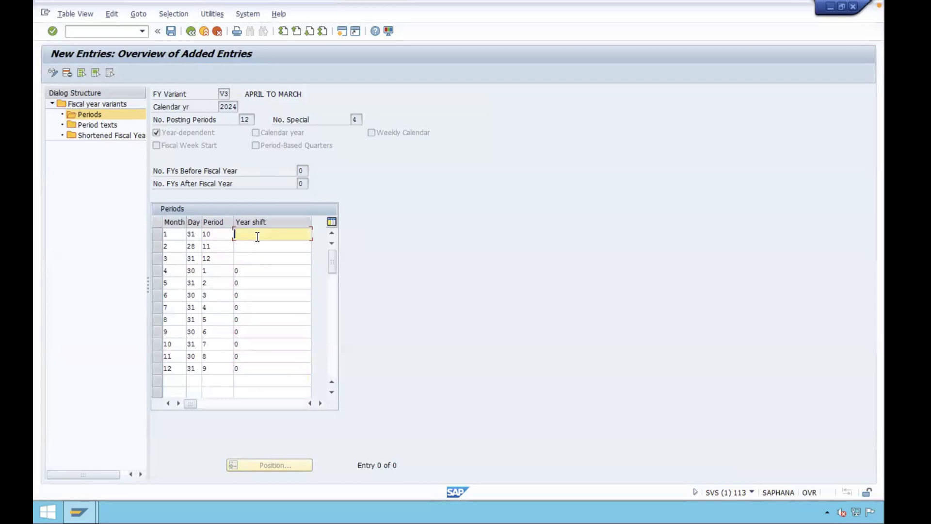
{"action": "type", "text": "-1"}
{"action": "key", "text": "Down"}
{"action": "type", "text": "-1"}
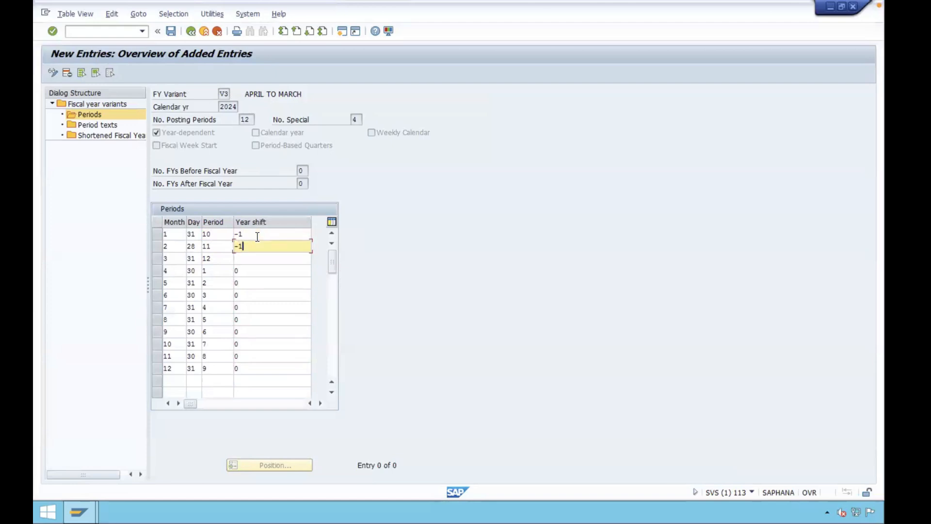
{"action": "key", "text": "Down"}
{"action": "type", "text": "-1"}
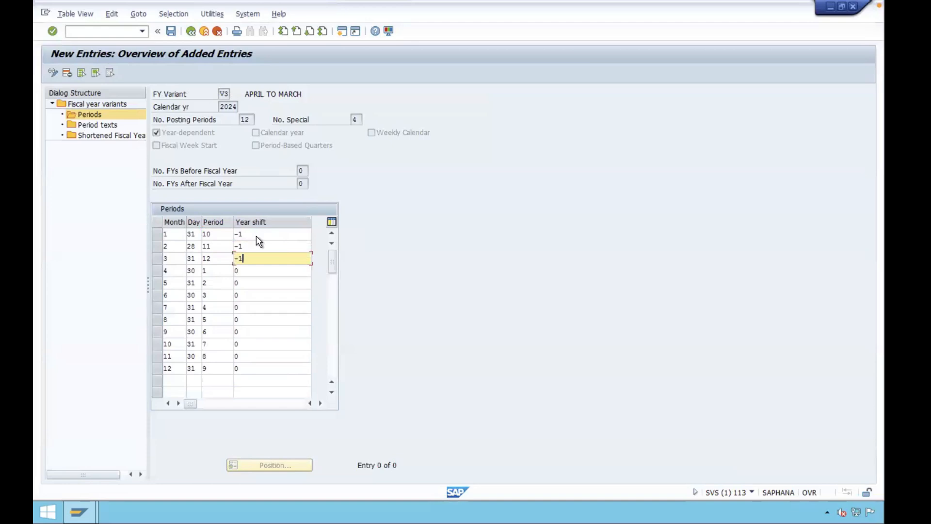
{"action": "key", "text": "Return"}
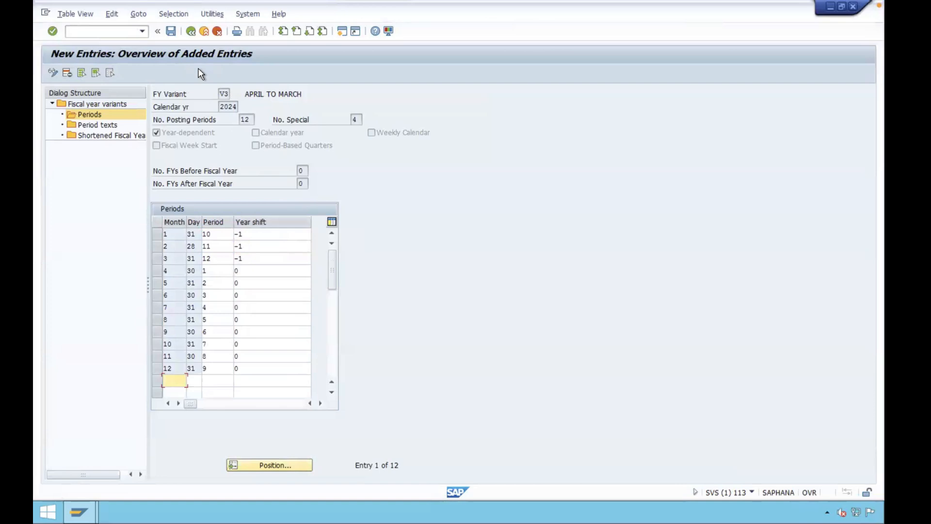
Open transaction OB37 and go to the entry for company code ELCT.
{"action": "left_click", "coordinate": [128, 32]}
{"action": "type", "text": "/n"}
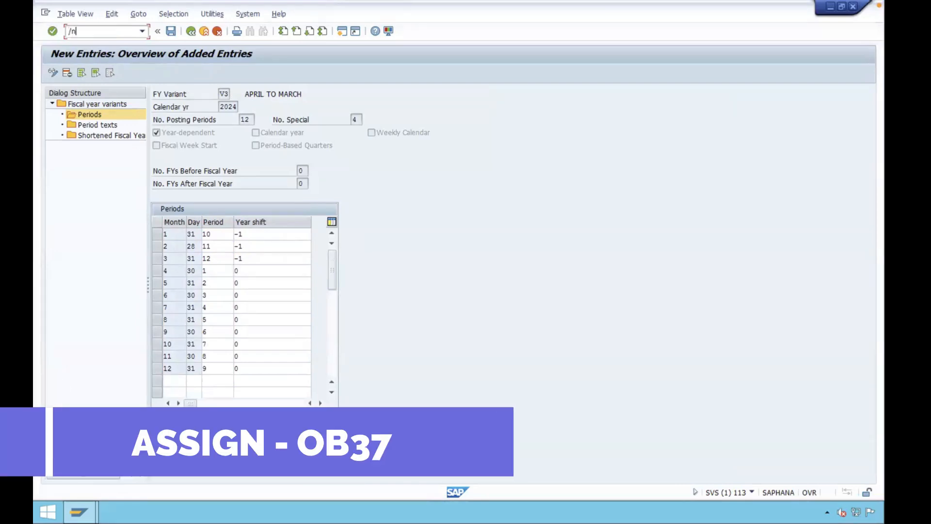
{"action": "type", "text": "ob37"}
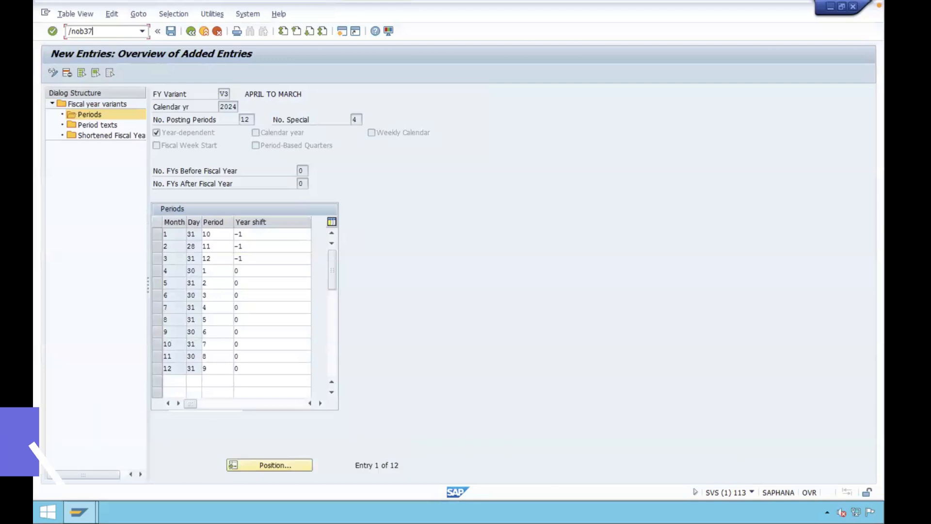
{"action": "key", "text": "Return"}
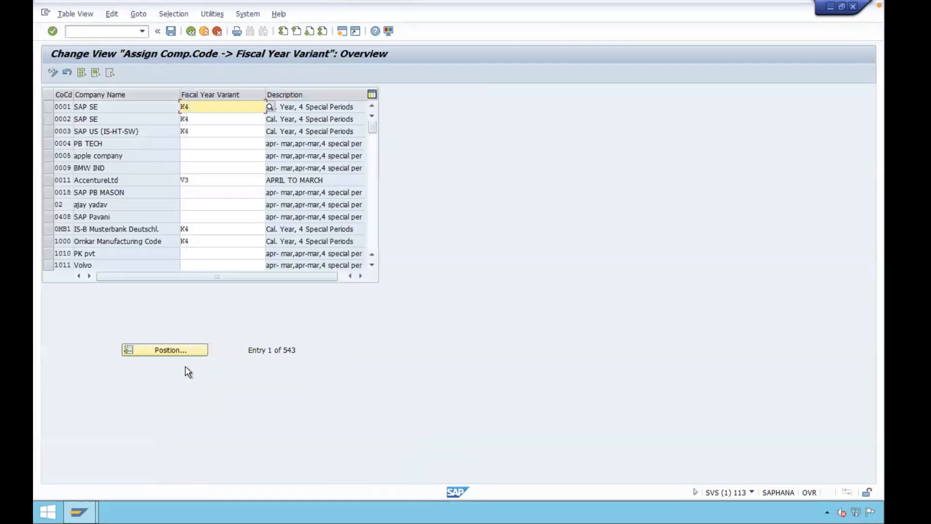
{"action": "left_click", "coordinate": [165, 350]}
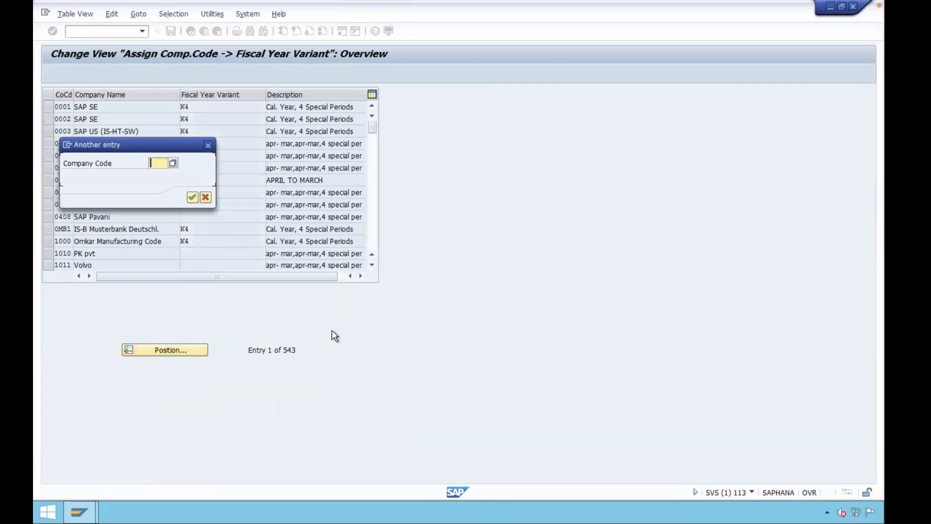
{"action": "type", "text": "elct"}
{"action": "key", "text": "Return"}
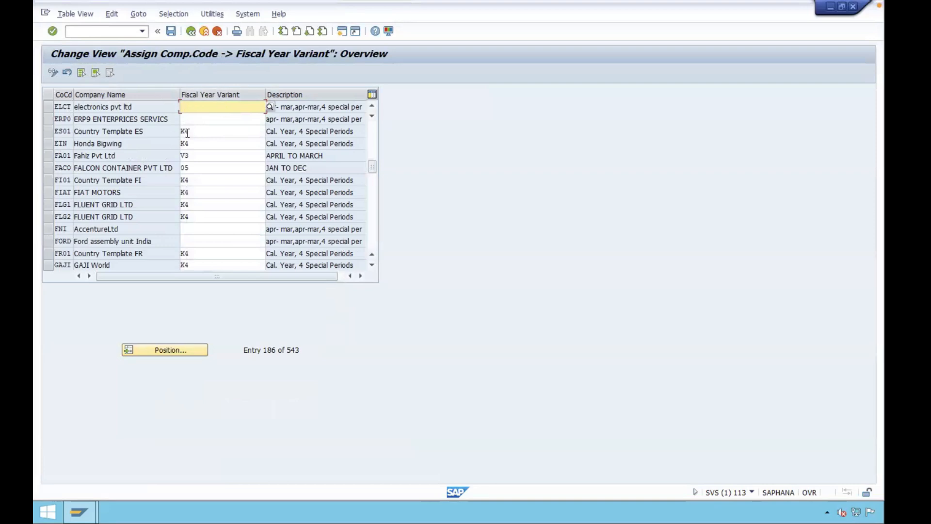
Assign fiscal year variant V3 to company code ELCT and save it in the proposed customizing request.
{"action": "type", "text": "v3"}
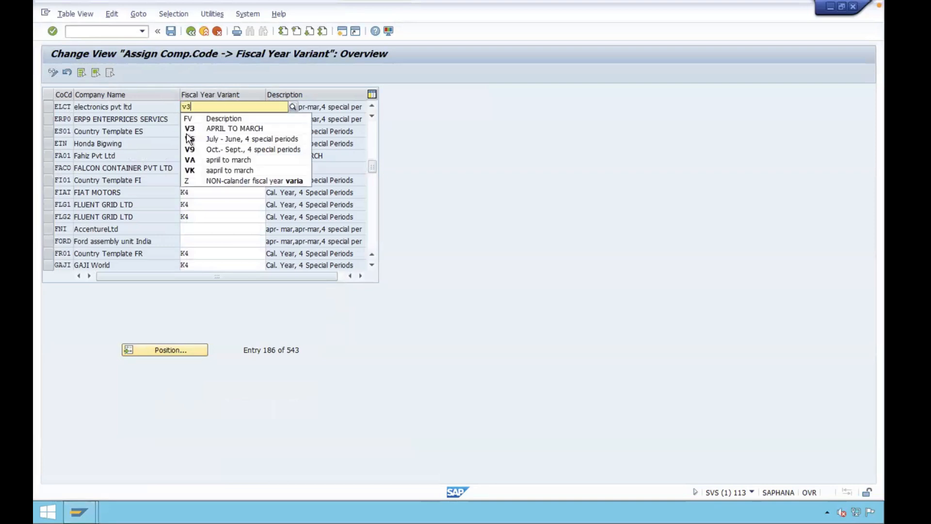
{"action": "left_click", "coordinate": [186, 131]}
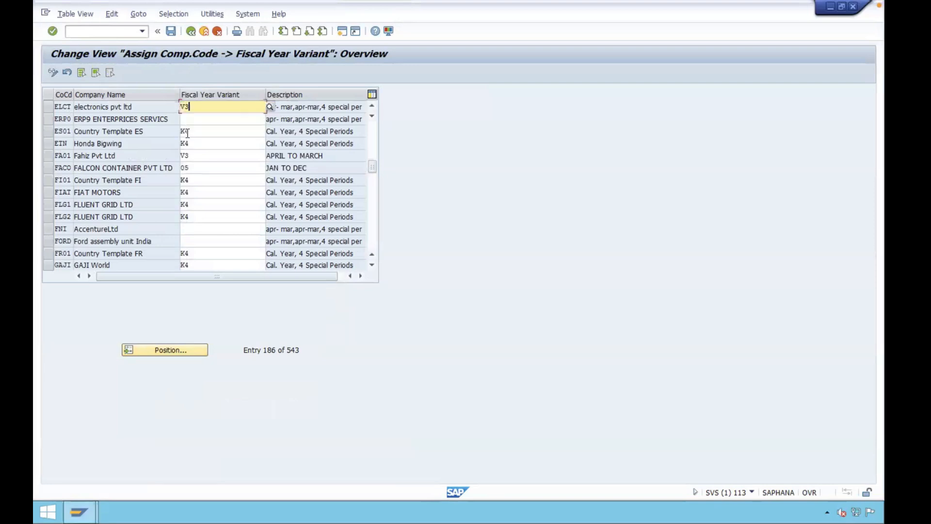
{"action": "key", "text": "ctrl+s"}
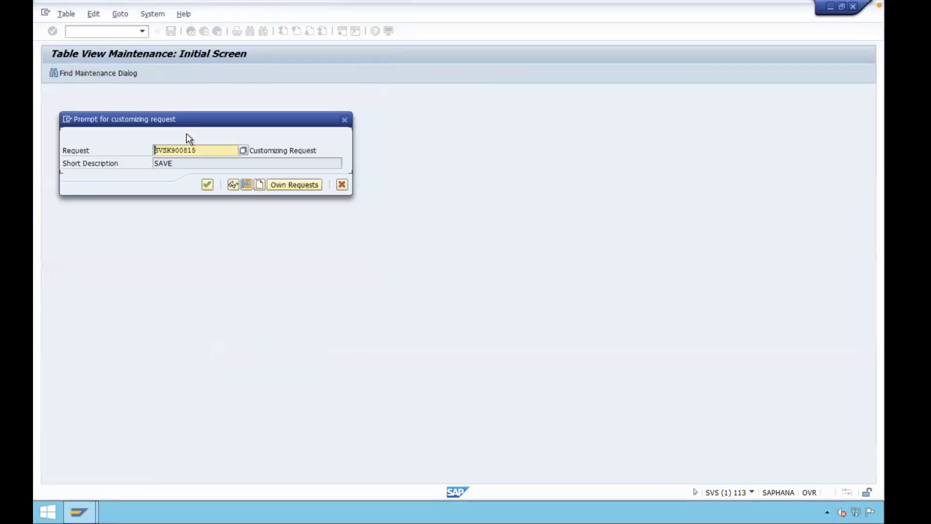
{"action": "key", "text": "Return"}
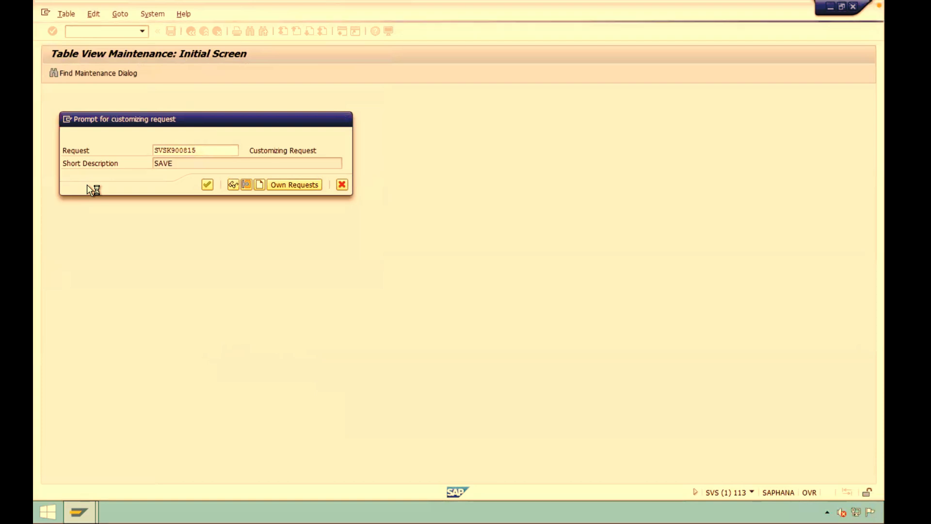
Open transaction OBBO to define posting period variants.
{"action": "left_click", "coordinate": [122, 32]}
{"action": "type", "text": "/n"}
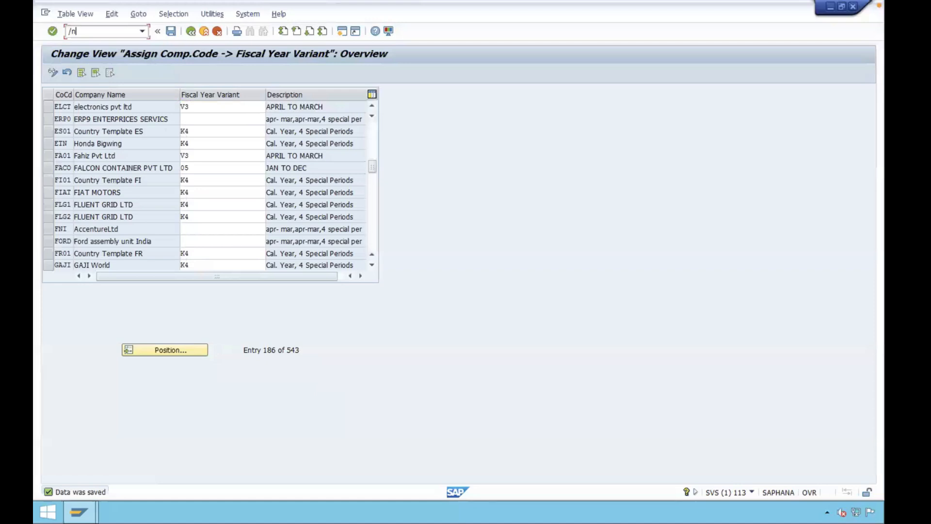
{"action": "type", "text": "obbo"}
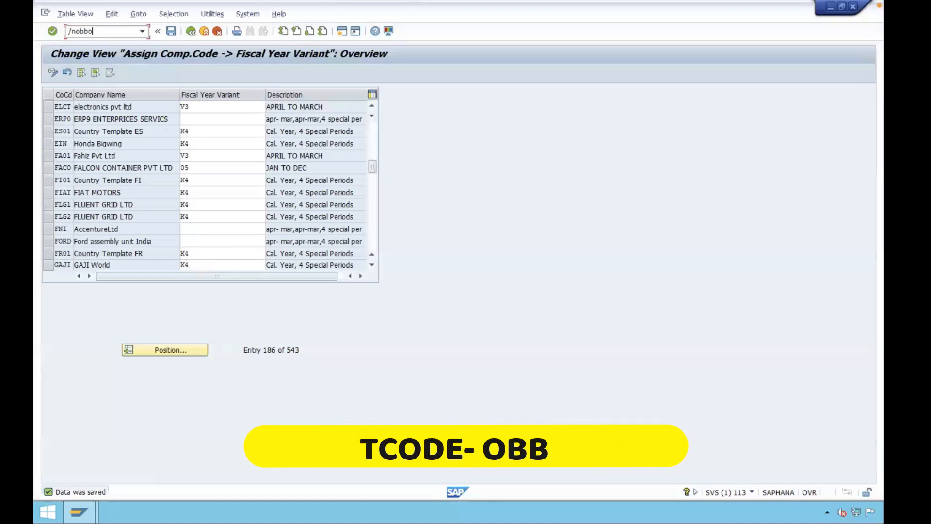
{"action": "key", "text": "Return"}
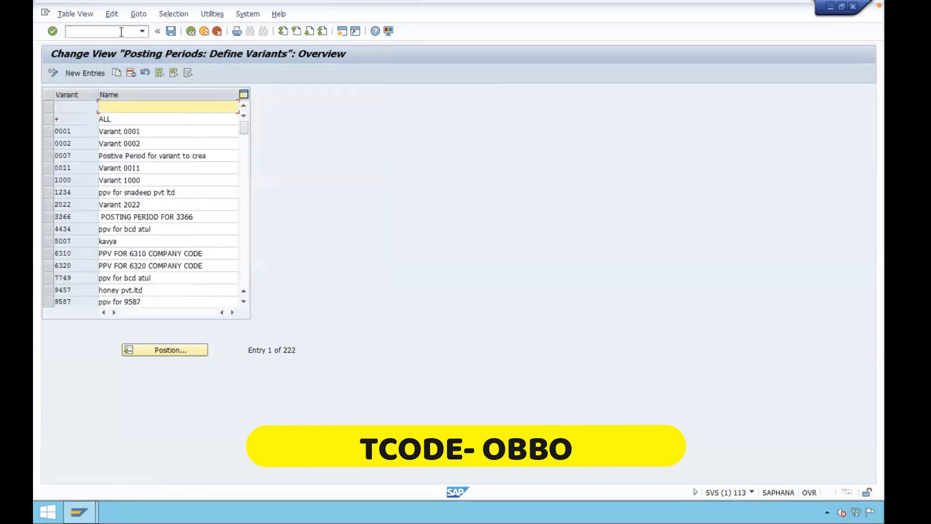
Add a new posting period variant entry with the key ELCT.
{"action": "left_click", "coordinate": [92, 77]}
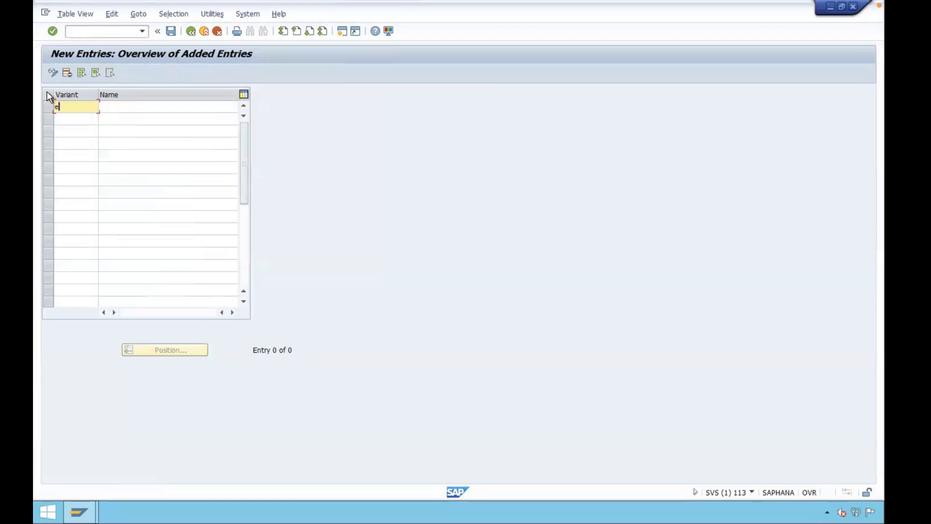
{"action": "type", "text": "elct"}
{"action": "key", "text": "Tab"}
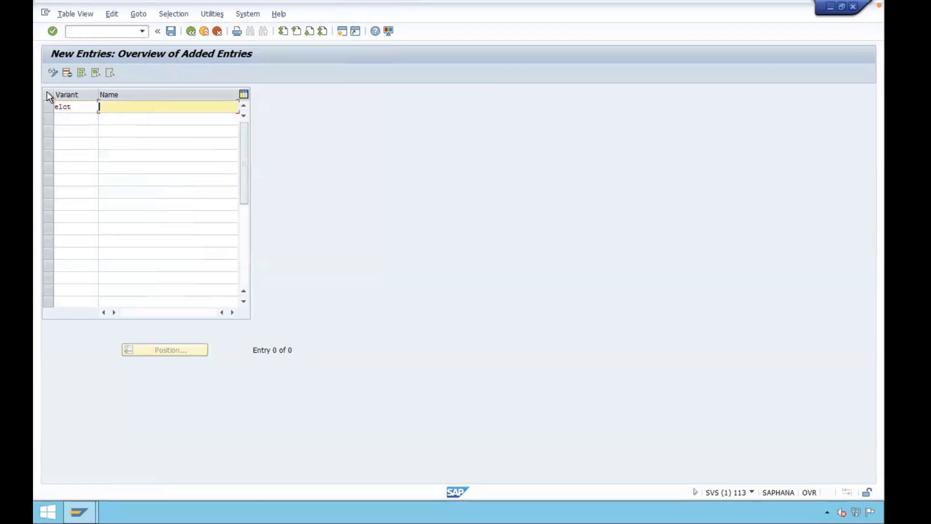
{"action": "type", "text": "ppv "}
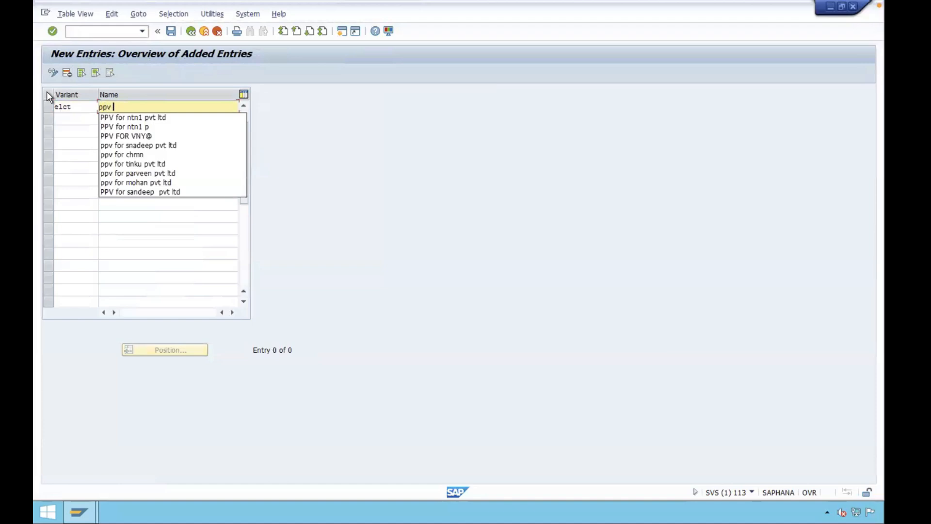
{"action": "type", "text": "for v"}
{"action": "key", "text": "BackSpace"}
{"action": "key", "text": "BackSpace"}
{"action": "key", "text": "BackSpace"}
{"action": "key", "text": "BackSpace"}
{"action": "key", "text": "BackSpace"}
{"action": "key", "text": "BackSpace"}
{"action": "key", "text": "BackSpace"}
{"action": "key", "text": "BackSpace"}
{"action": "key", "text": "BackSpace"}
Name the ELCT variant "Posting period varient" and save it in the customizing request.
{"action": "type", "text": "Po"}
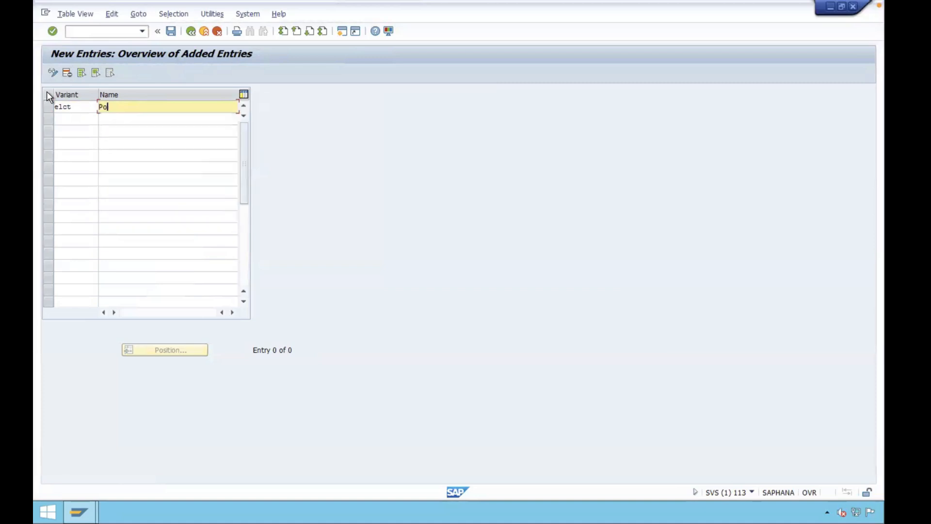
{"action": "type", "text": "sting period varient"}
{"action": "key", "text": "ctrl+s"}
{"action": "key", "text": "Return"}
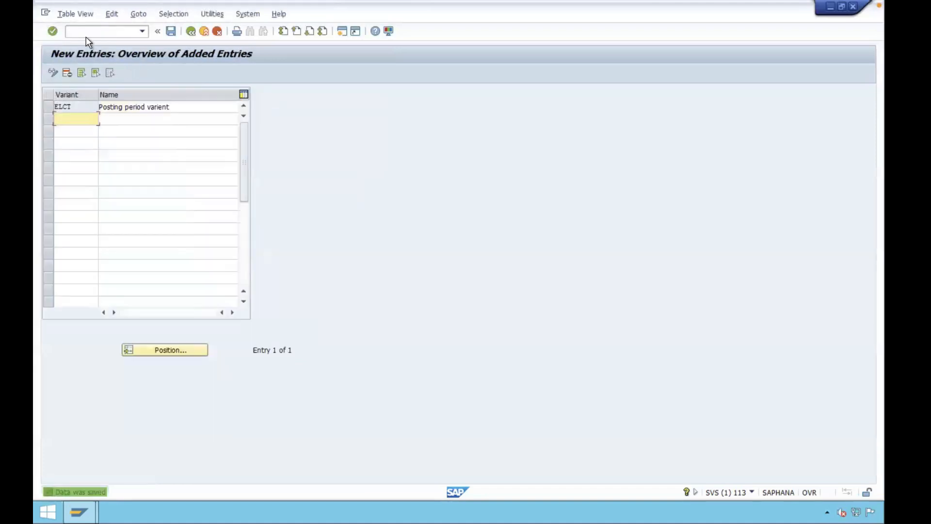
{"action": "left_click", "coordinate": [129, 36]}
{"action": "type", "text": "/n"}
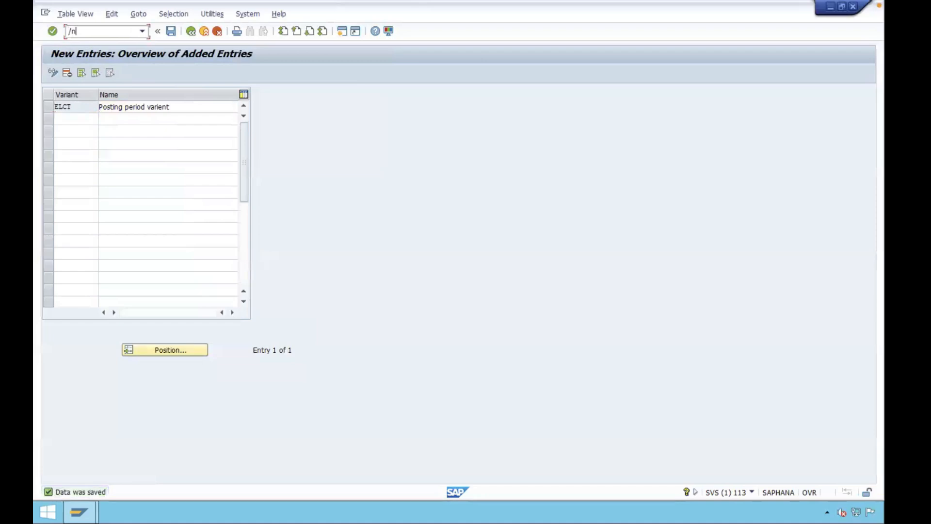
{"action": "type", "text": "ob"}
{"action": "key", "text": "Return"}
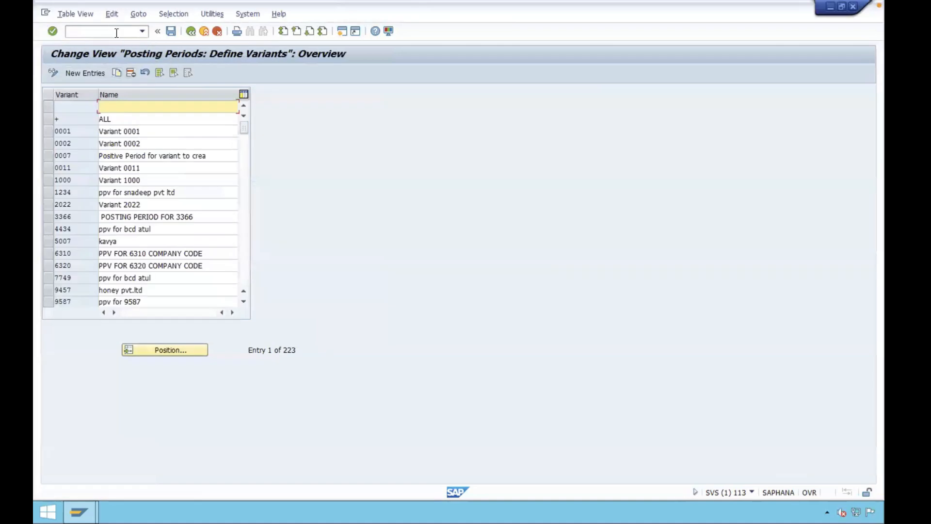
Open transaction OB52 with posting period variant ELCT as the work area.
{"action": "type", "text": "/nob52"}
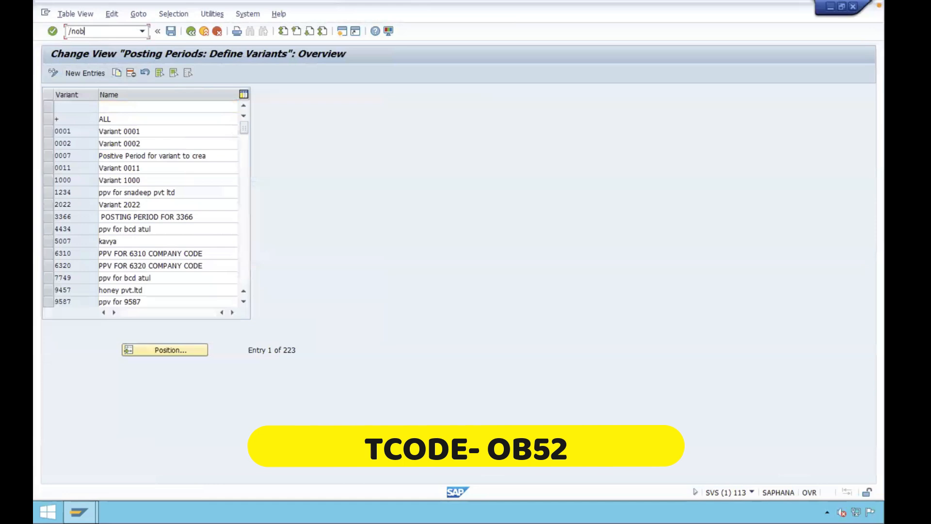
{"action": "key", "text": "Return"}
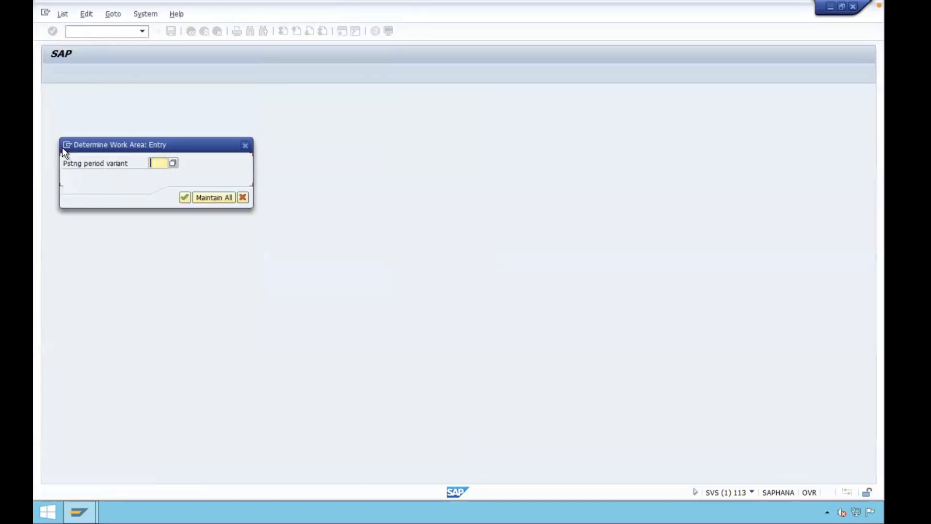
{"action": "type", "text": "elcy"}
{"action": "key", "text": "BackSpace"}
{"action": "type", "text": "t"}
{"action": "key", "text": "Return"}
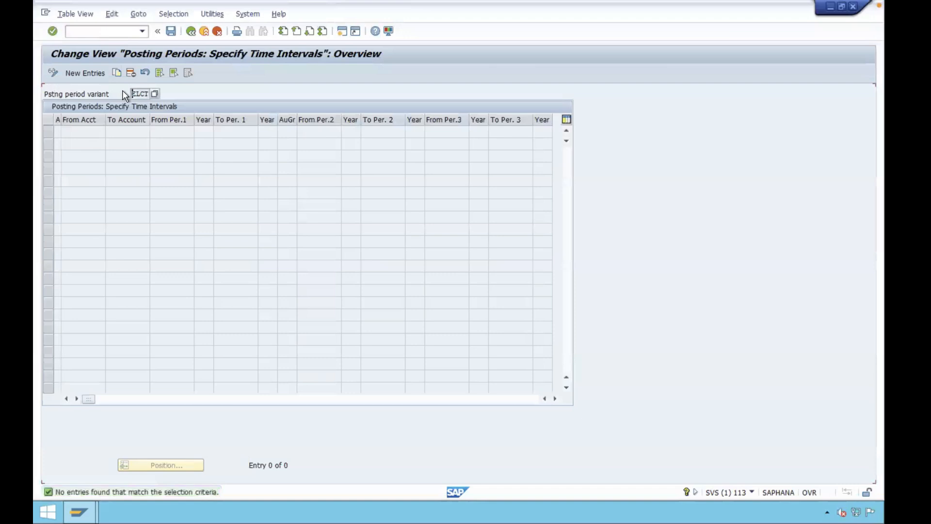
Create a new time interval entry with account type +, valid for all account types.
{"action": "left_click", "coordinate": [86, 73]}
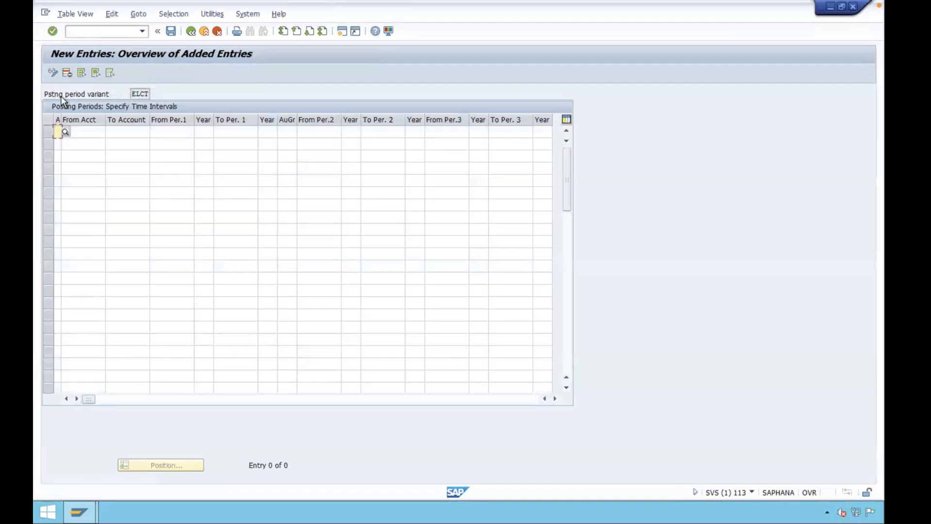
{"action": "left_click", "coordinate": [65, 131]}
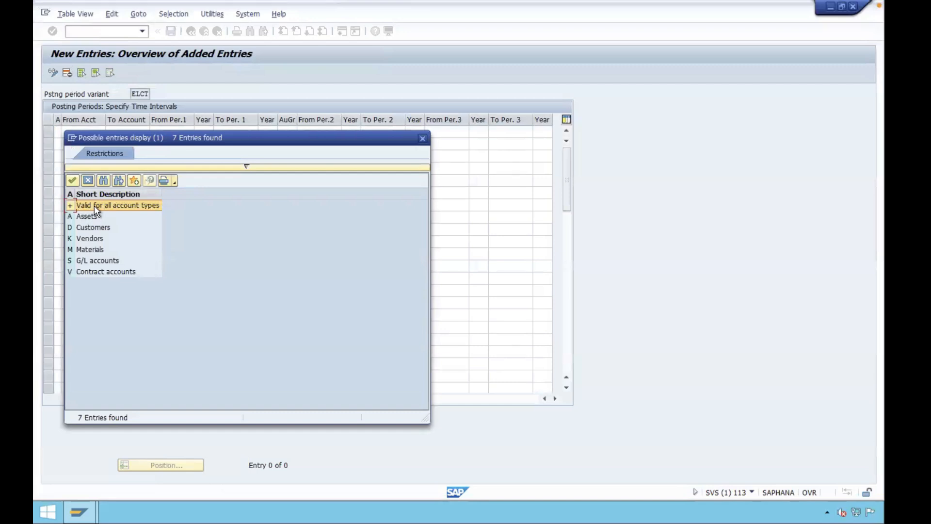
{"action": "left_click", "coordinate": [94, 205]}
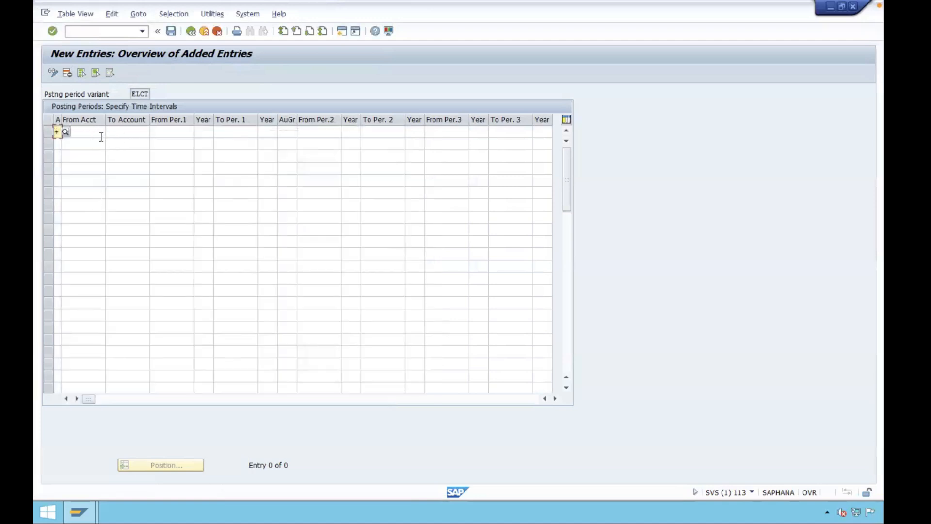
Set the first posting interval from period 1 of 2024 to period 12 of 2025.
{"action": "left_click", "coordinate": [159, 131]}
{"action": "type", "text": "1"}
{"action": "key", "text": "Tab"}
{"action": "type", "text": "2024"}
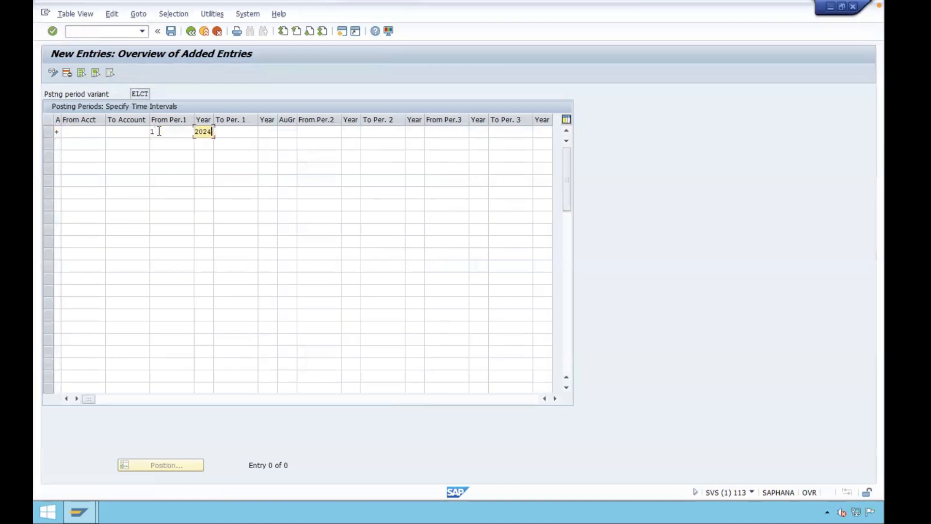
{"action": "key", "text": "Tab"}
{"action": "type", "text": "12"}
{"action": "key", "text": "Tab"}
{"action": "type", "text": "2025"}
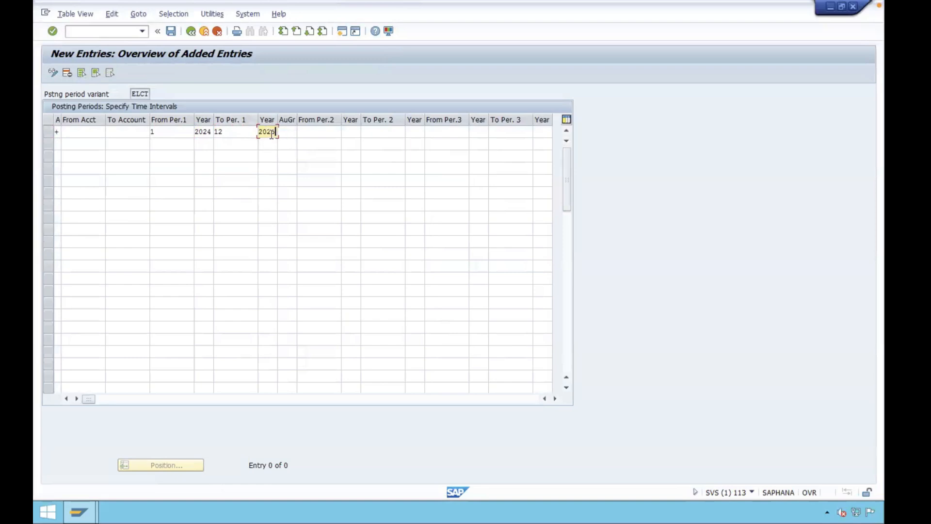
Set the second posting interval from period 13 of 2025 to period 16 of 2024.
{"action": "left_click", "coordinate": [308, 130]}
{"action": "type", "text": "13"}
{"action": "key", "text": "Tab"}
{"action": "type", "text": "2024"}
{"action": "key", "text": "BackSpace"}
{"action": "type", "text": "5"}
{"action": "key", "text": "Tab"}
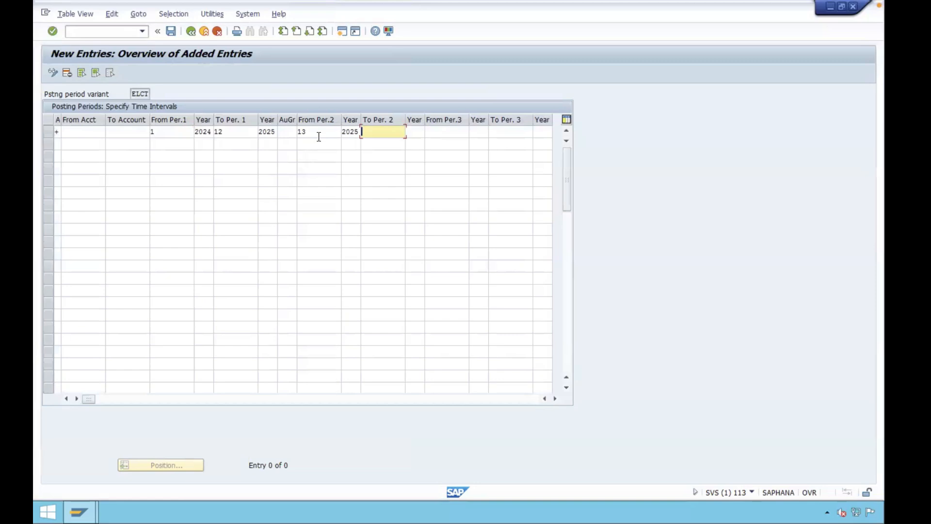
{"action": "type", "text": "16"}
{"action": "key", "text": "Tab"}
{"action": "type", "text": "2024"}
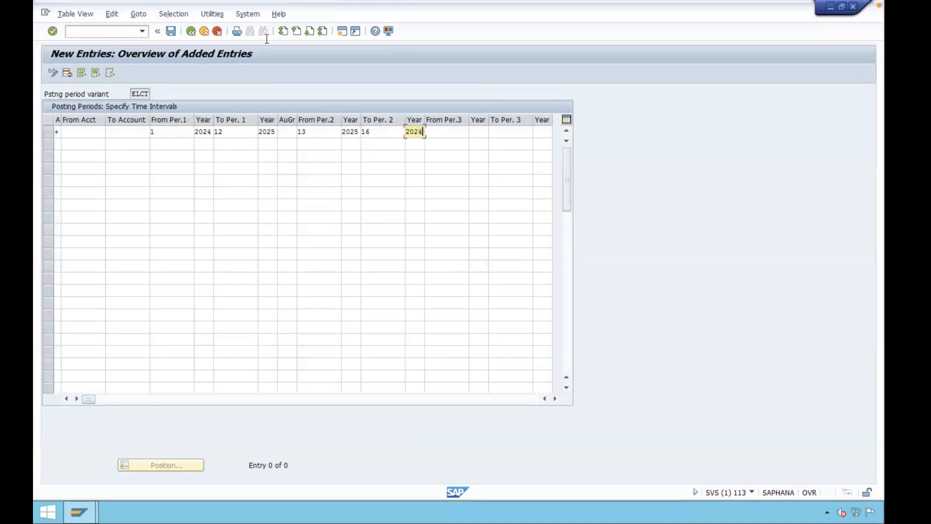
{"action": "key", "text": "Tab"}
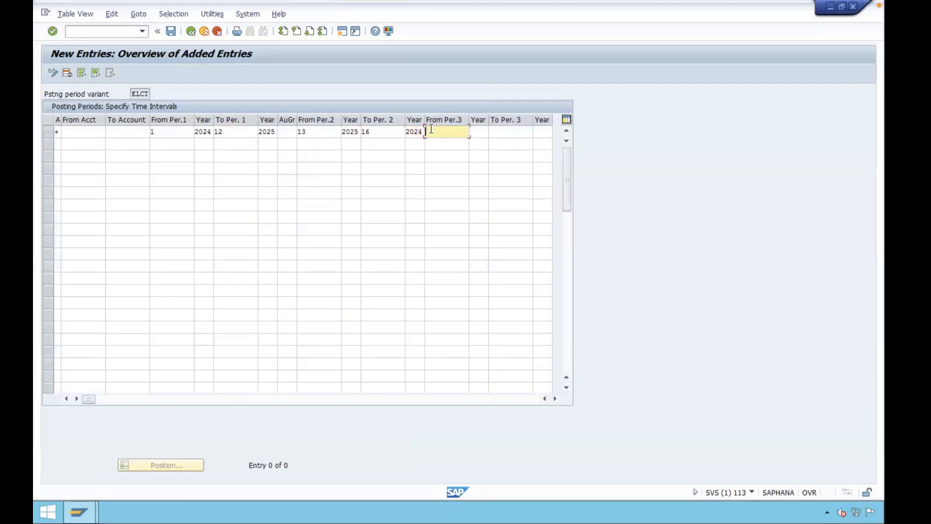
Change the second interval's end year to 2025 and save the posting period entry.
{"action": "left_click", "coordinate": [483, 131]}
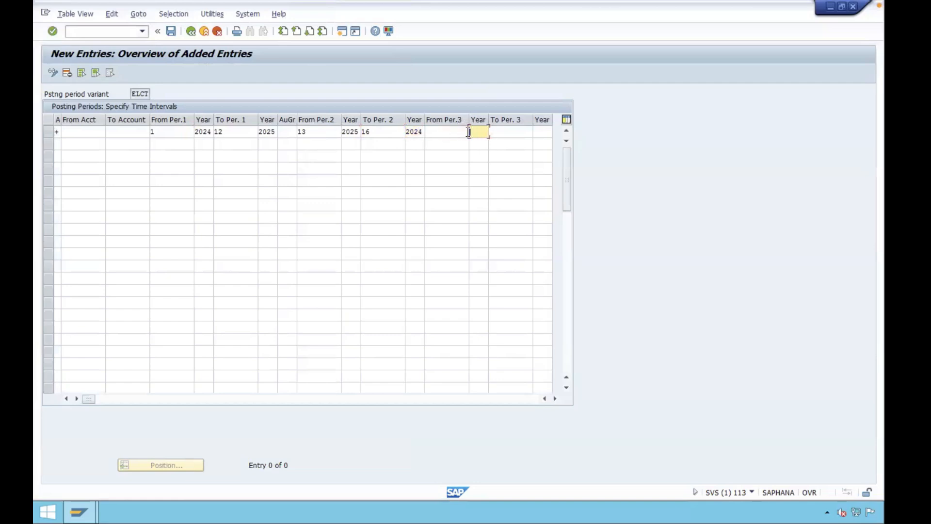
{"action": "left_click", "coordinate": [511, 129]}
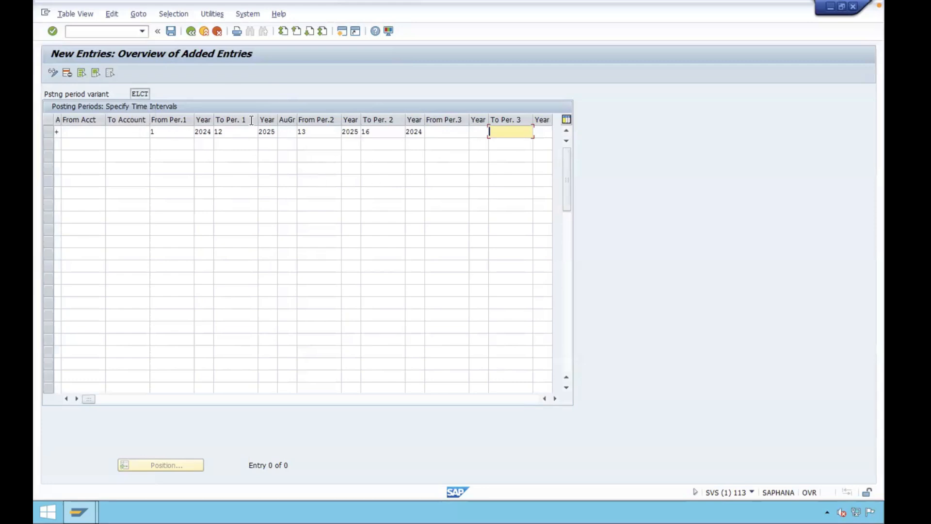
{"action": "left_click", "coordinate": [172, 31]}
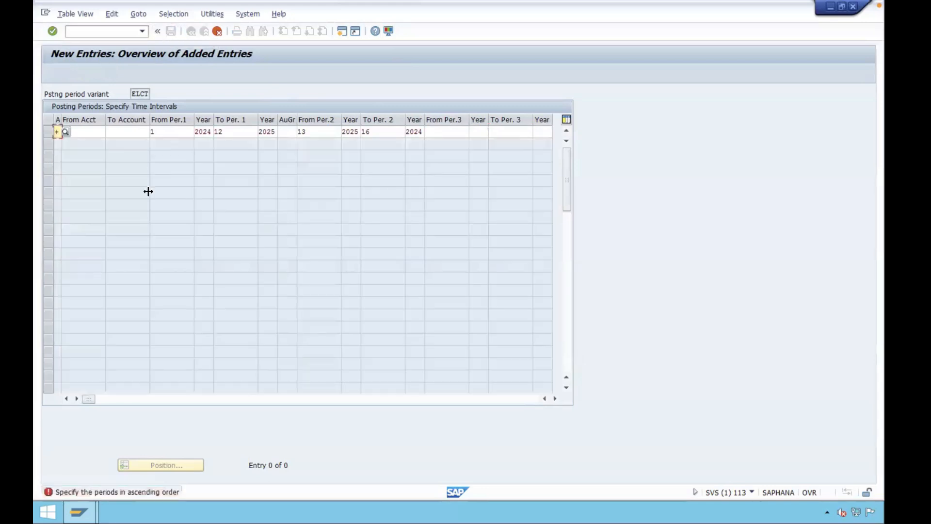
{"action": "key", "text": "Return"}
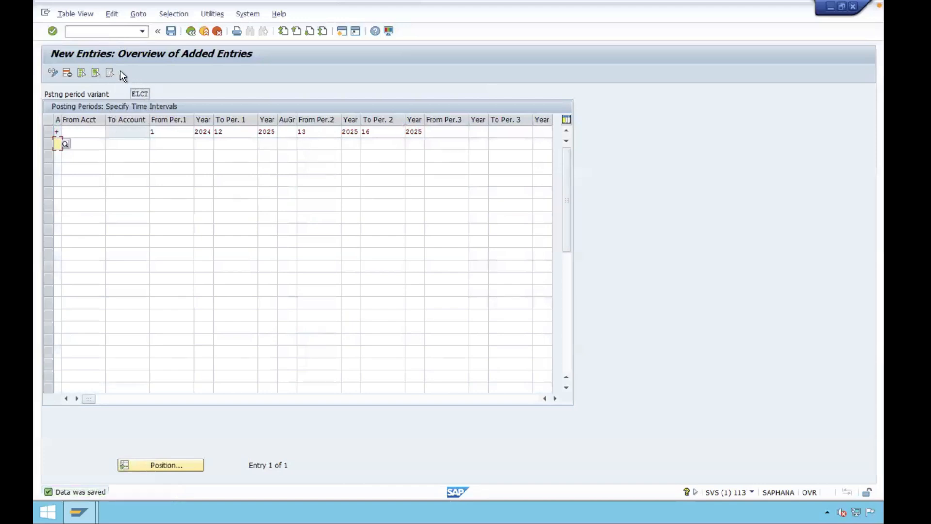
Go to transaction OBBP for assigning company codes to posting period variants and locate company code ELCT.
{"action": "left_click", "coordinate": [130, 32]}
{"action": "type", "text": "/nob"}
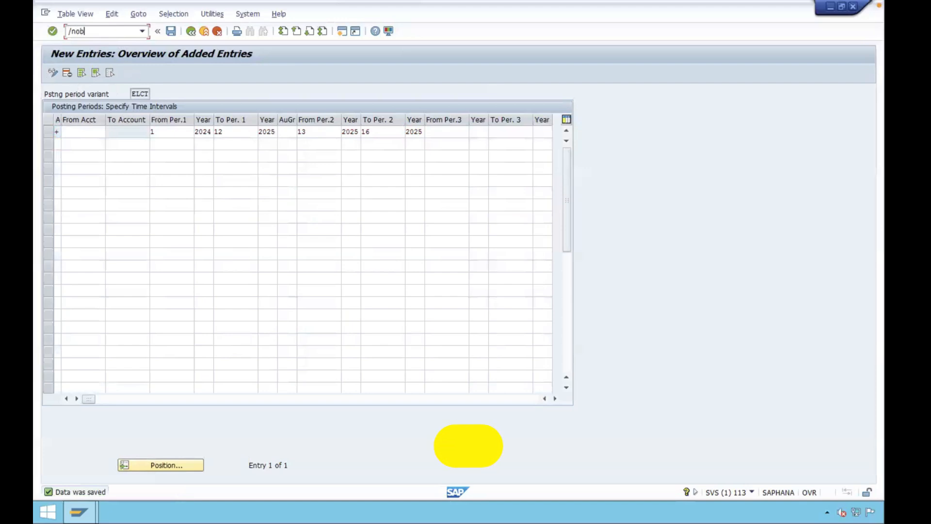
{"action": "type", "text": "bp"}
{"action": "key", "text": "Return"}
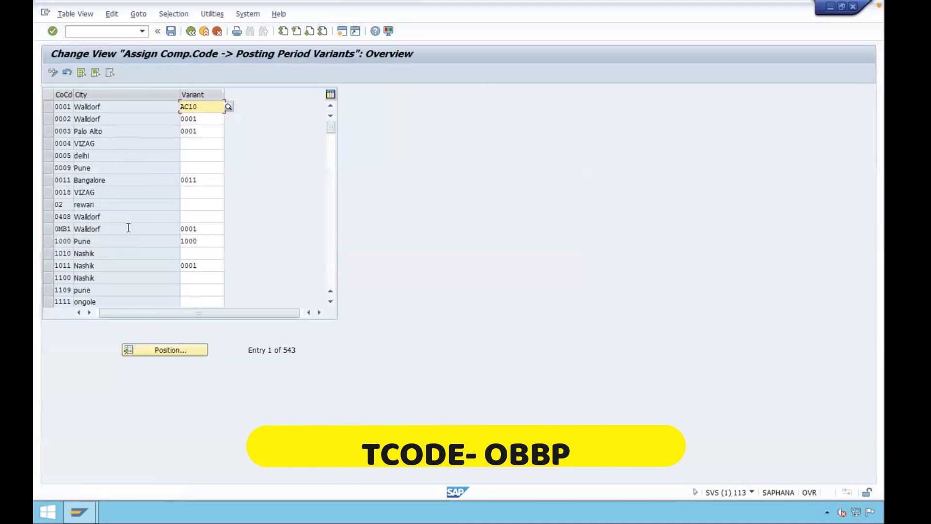
{"action": "left_click", "coordinate": [156, 348]}
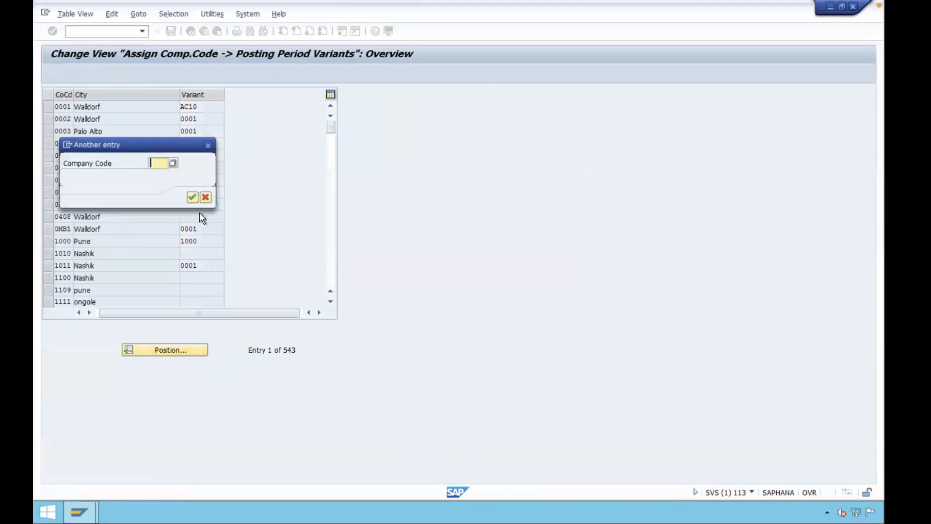
{"action": "type", "text": "ELCT"}
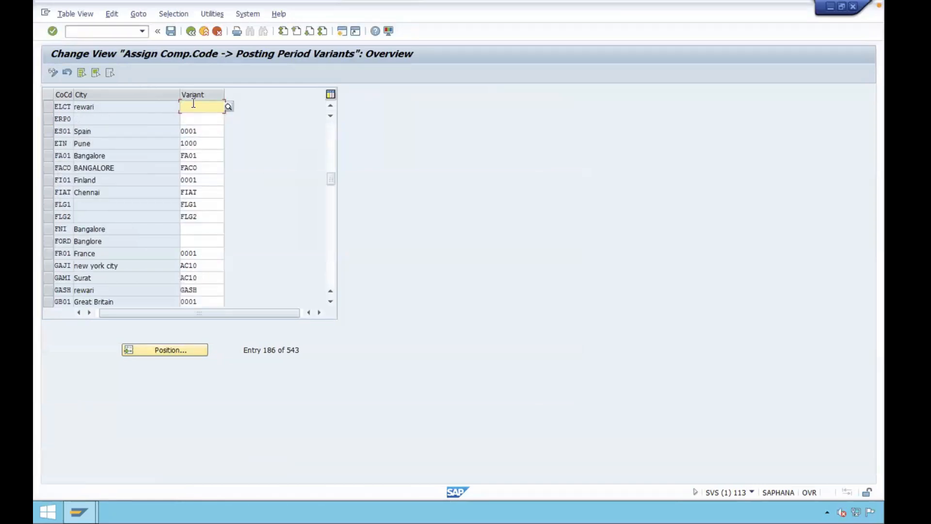
Assign posting period variant ELCT to company code ELCT and save it under the proposed customizing request.
{"action": "type", "text": "elct"}
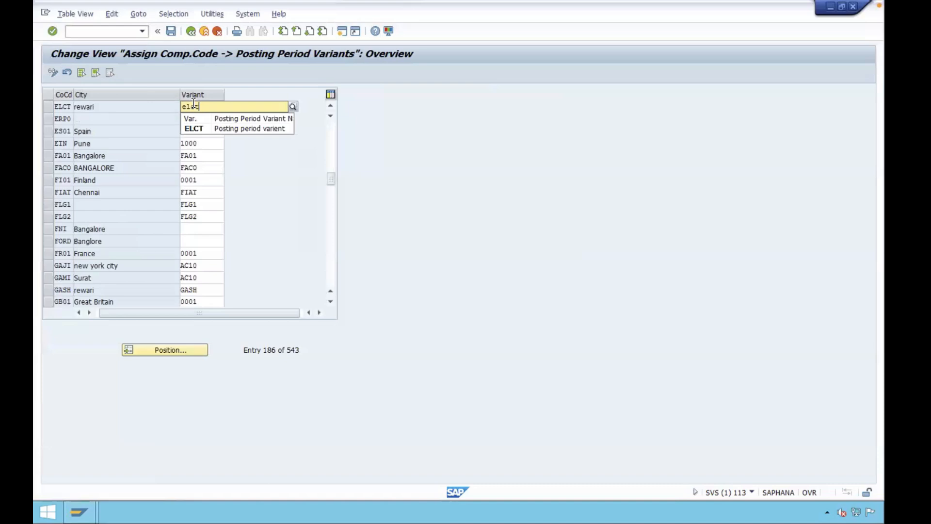
{"action": "key", "text": "Down"}
{"action": "key", "text": "Return"}
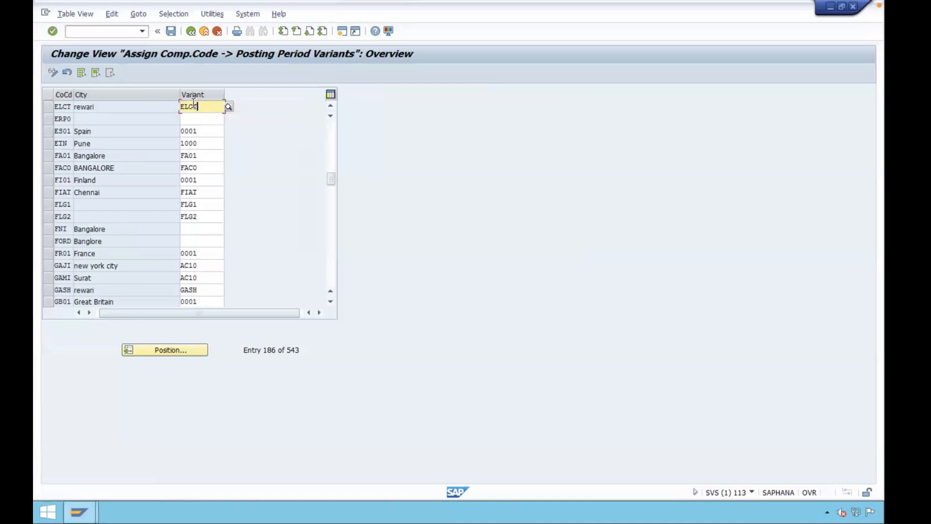
{"action": "key", "text": "ctrl+s"}
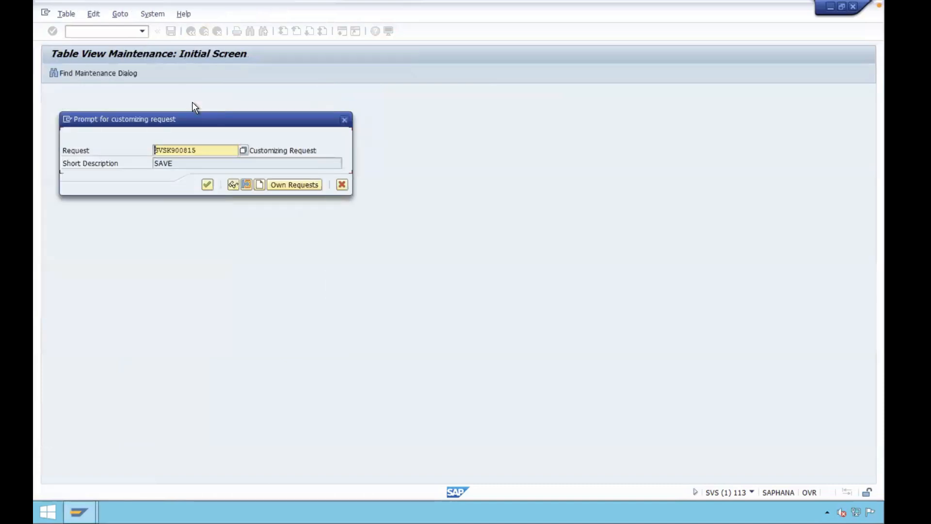
{"action": "key", "text": "Return"}
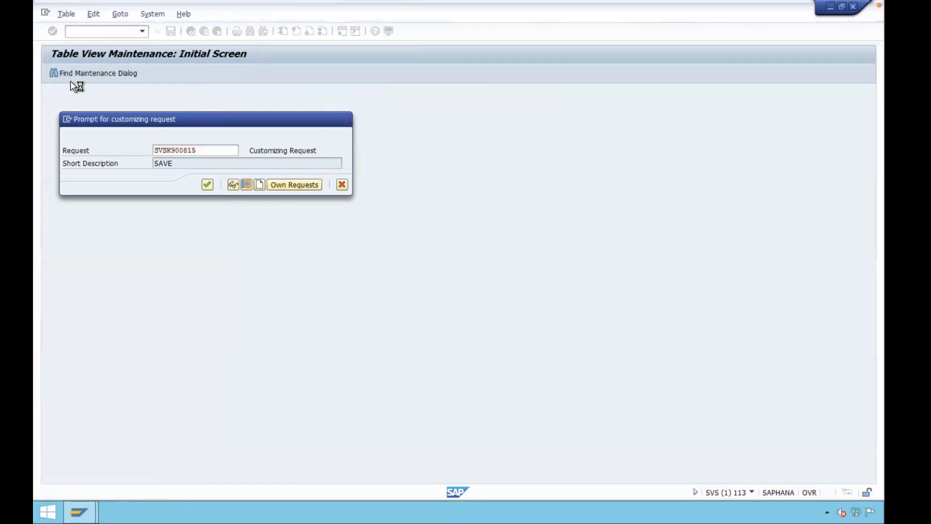